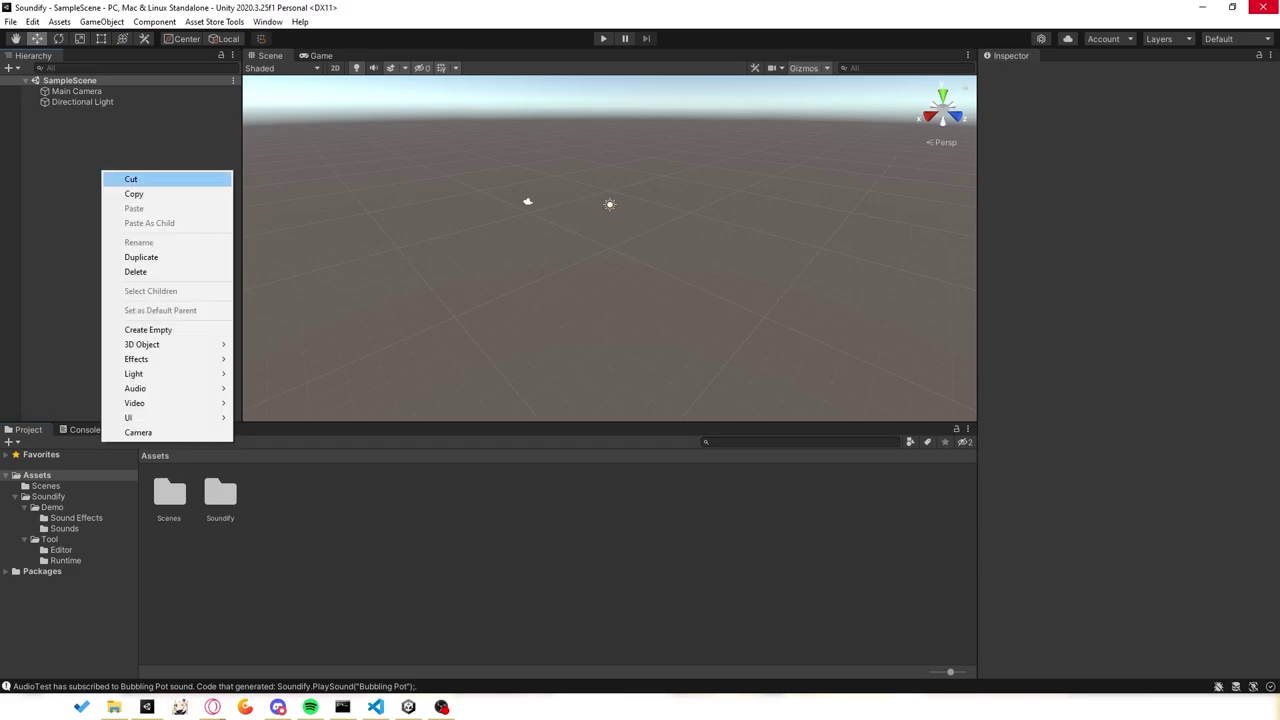
- Create an empty object named Audio Handler and add an Audio Master component to it
left_click(140, 330)
type("Audio")
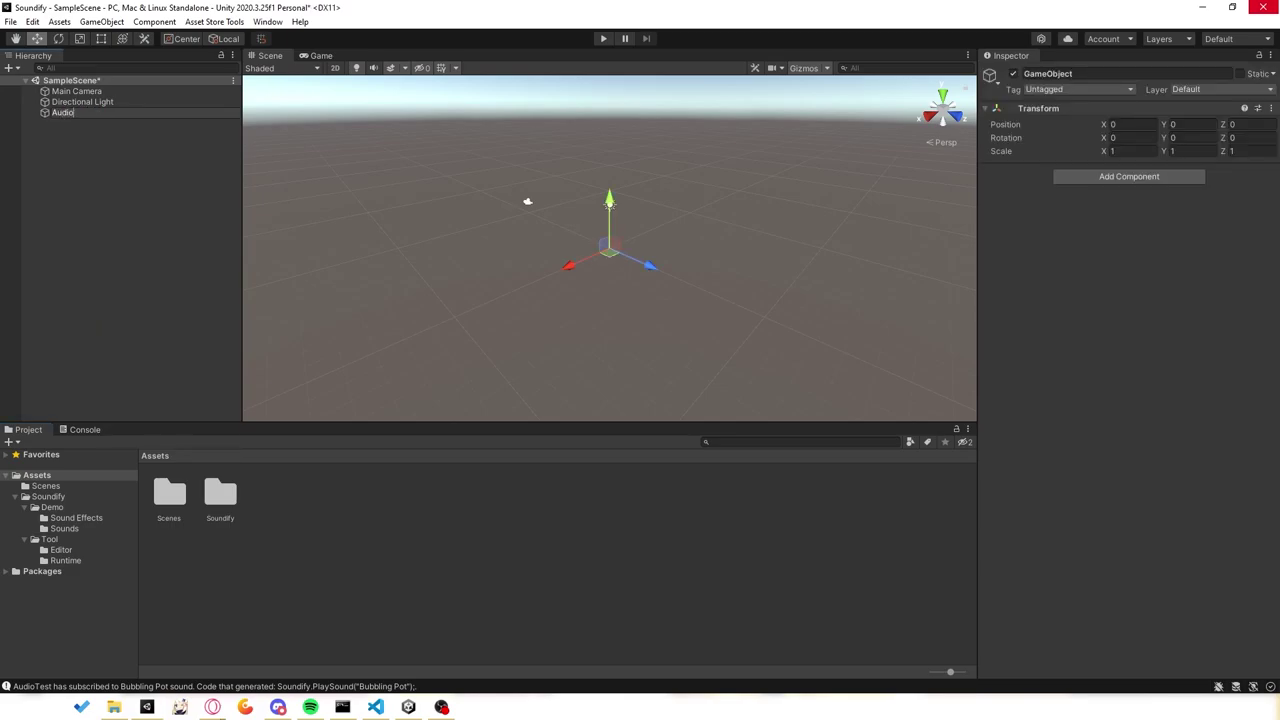
type(" Handler")
key("Return")
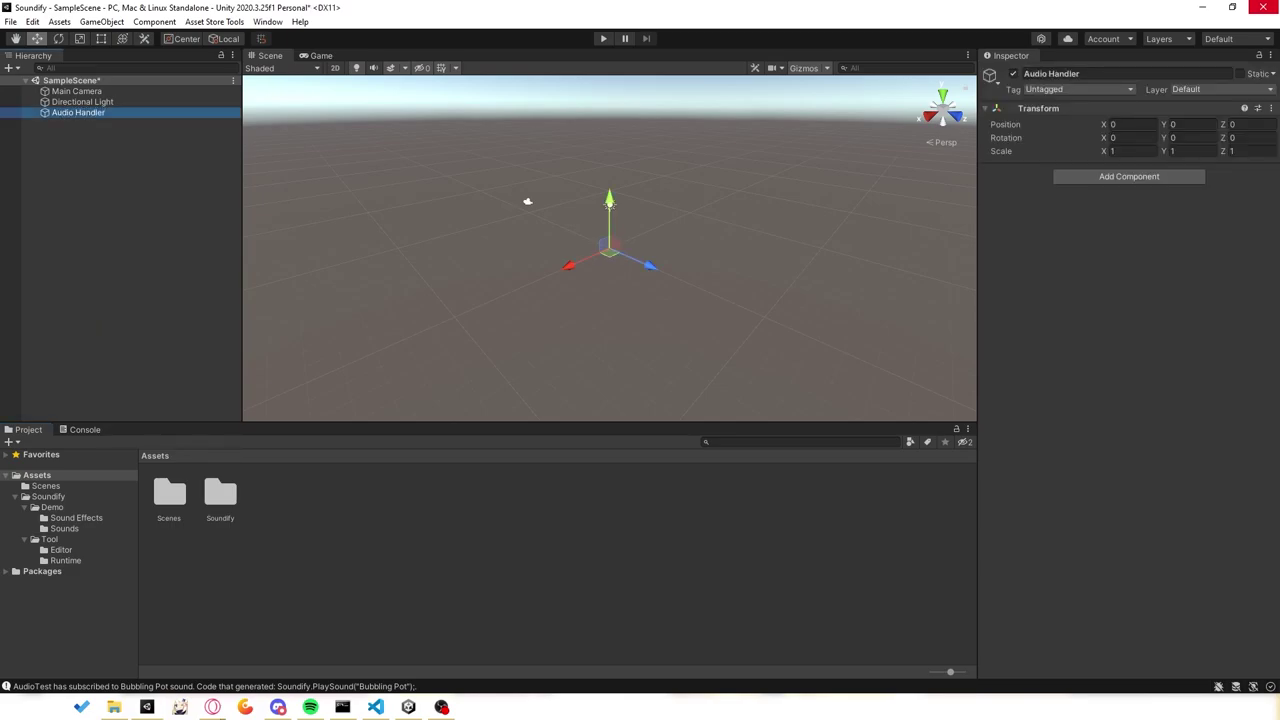
left_click(1129, 176)
type("a")
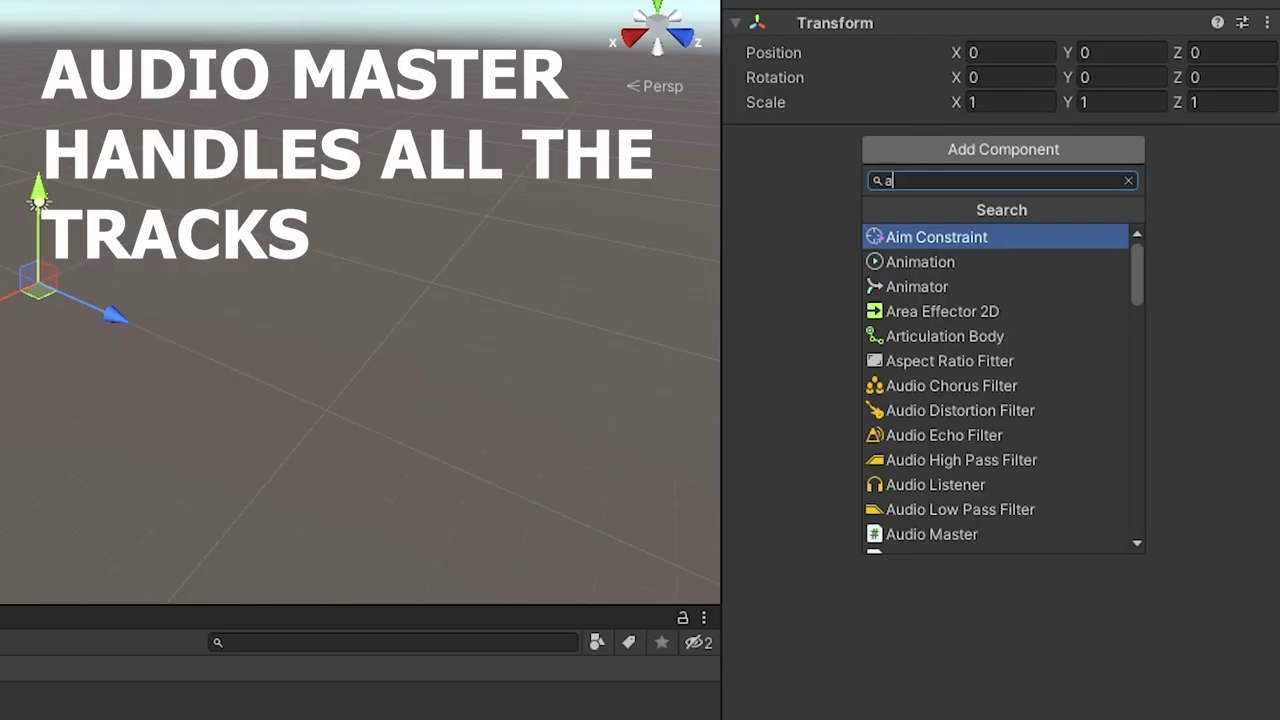
type("udio mast")
key("Return")
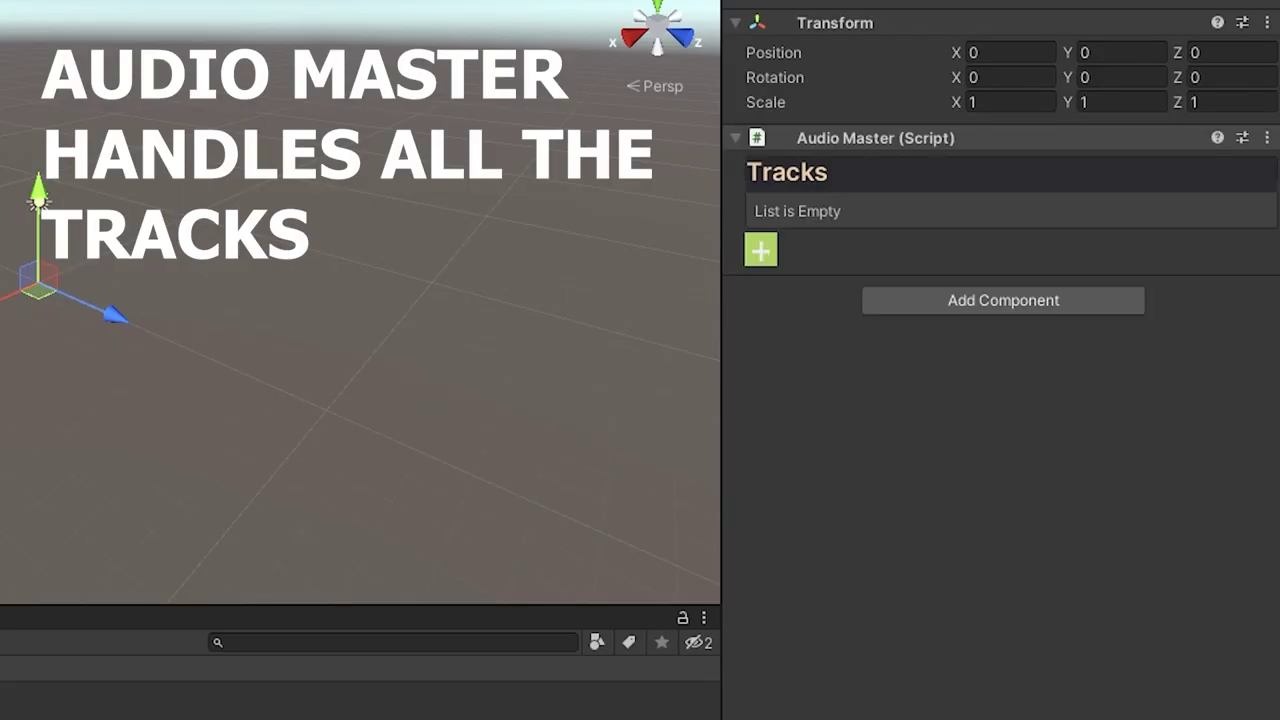
- Add two tracks to the Audio Master, named FX and Music
left_click(760, 250)
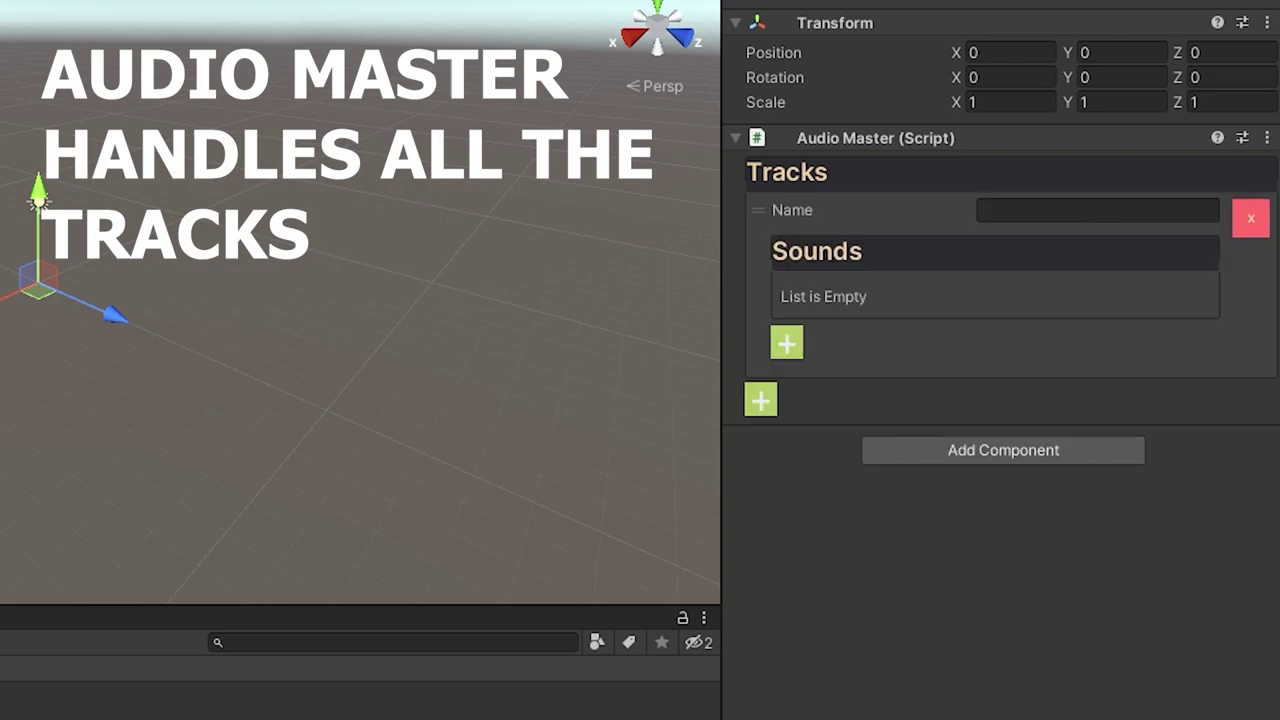
left_click(1097, 210)
type("FX")
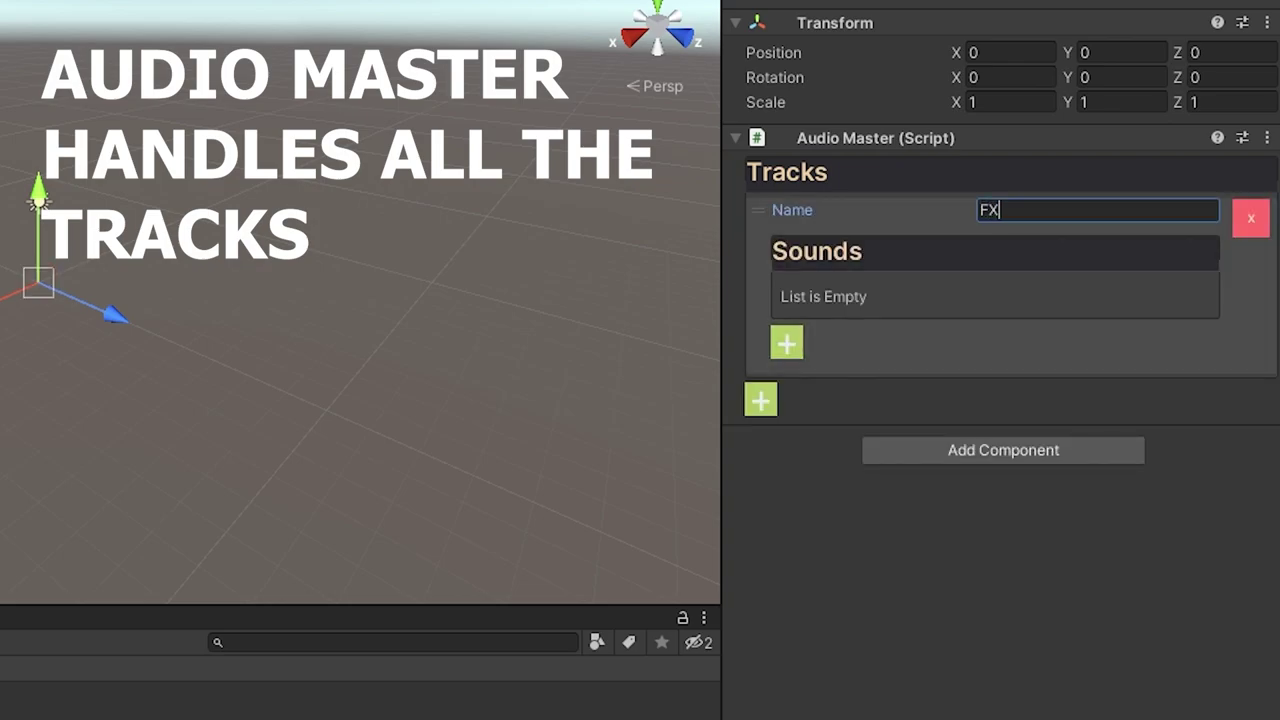
left_click(760, 400)
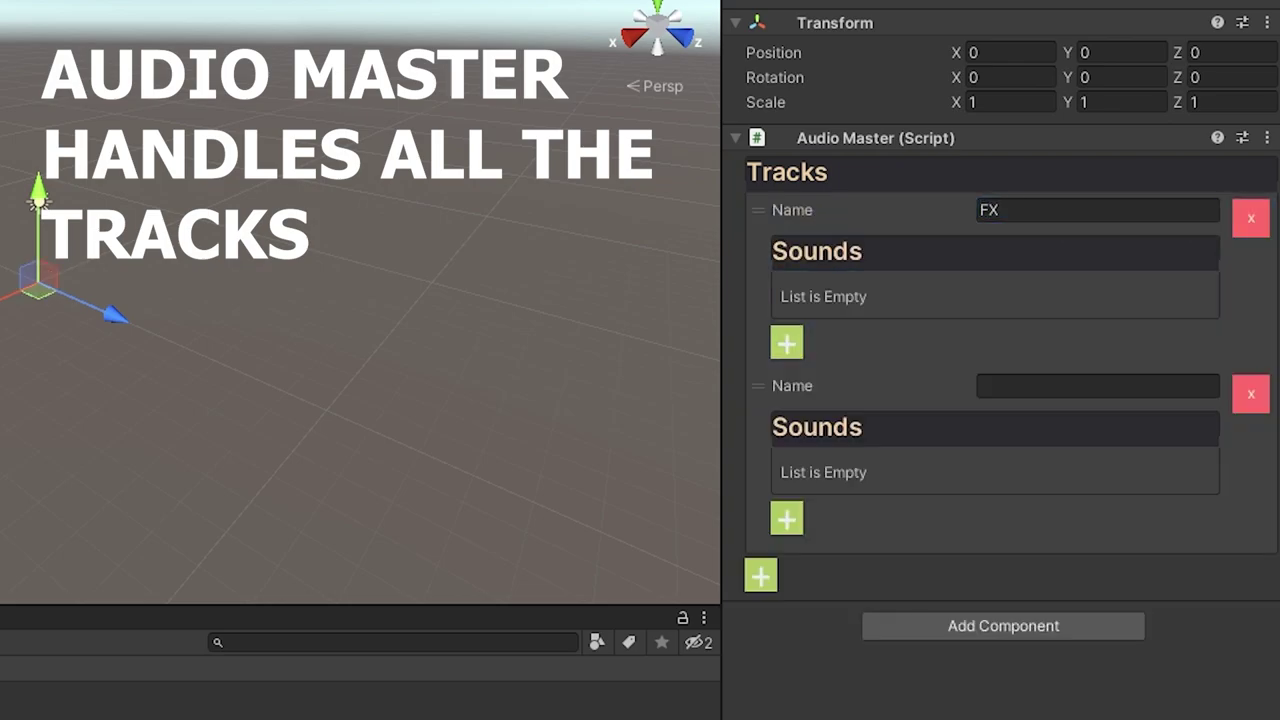
left_click(1097, 386)
type("Music")
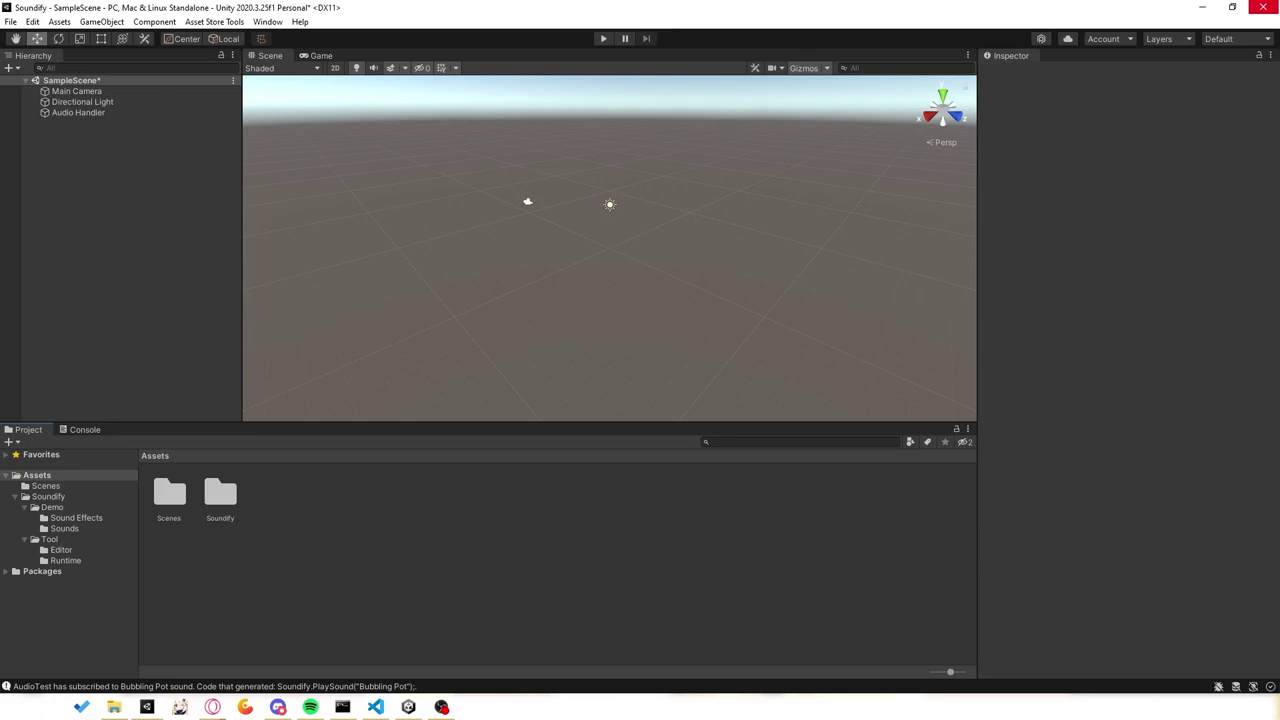
- Create a Soundify Sound asset called Bubbling Pot, with its Name property set to match
right_click(349, 145)
mouse_move(440, 153)
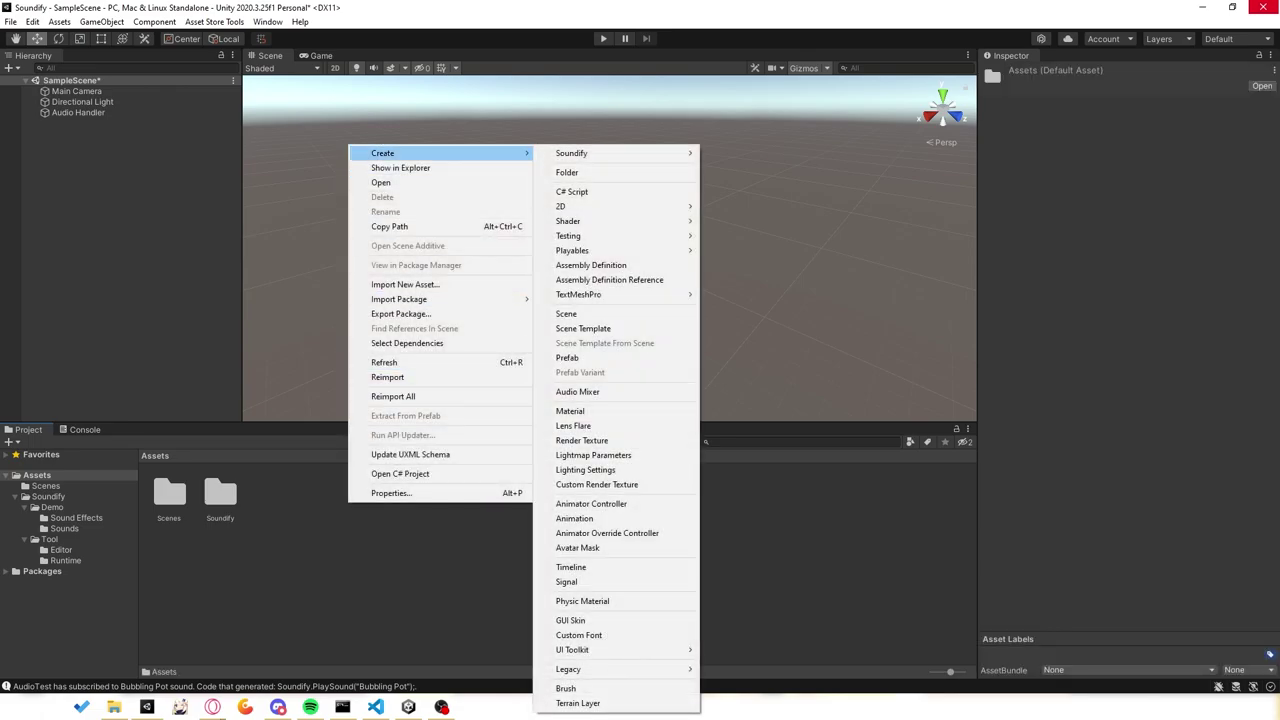
mouse_move(600, 153)
left_click(735, 153)
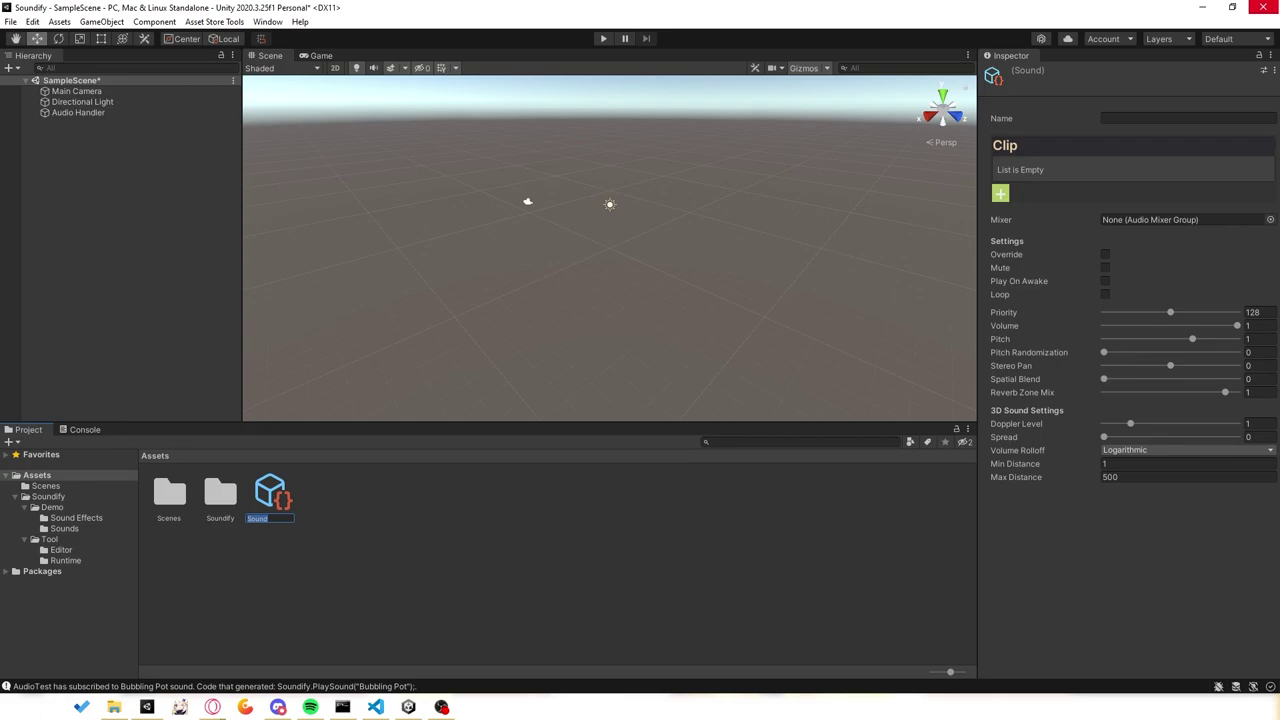
type("Bubbling Pot")
key("Return")
left_click(1187, 119)
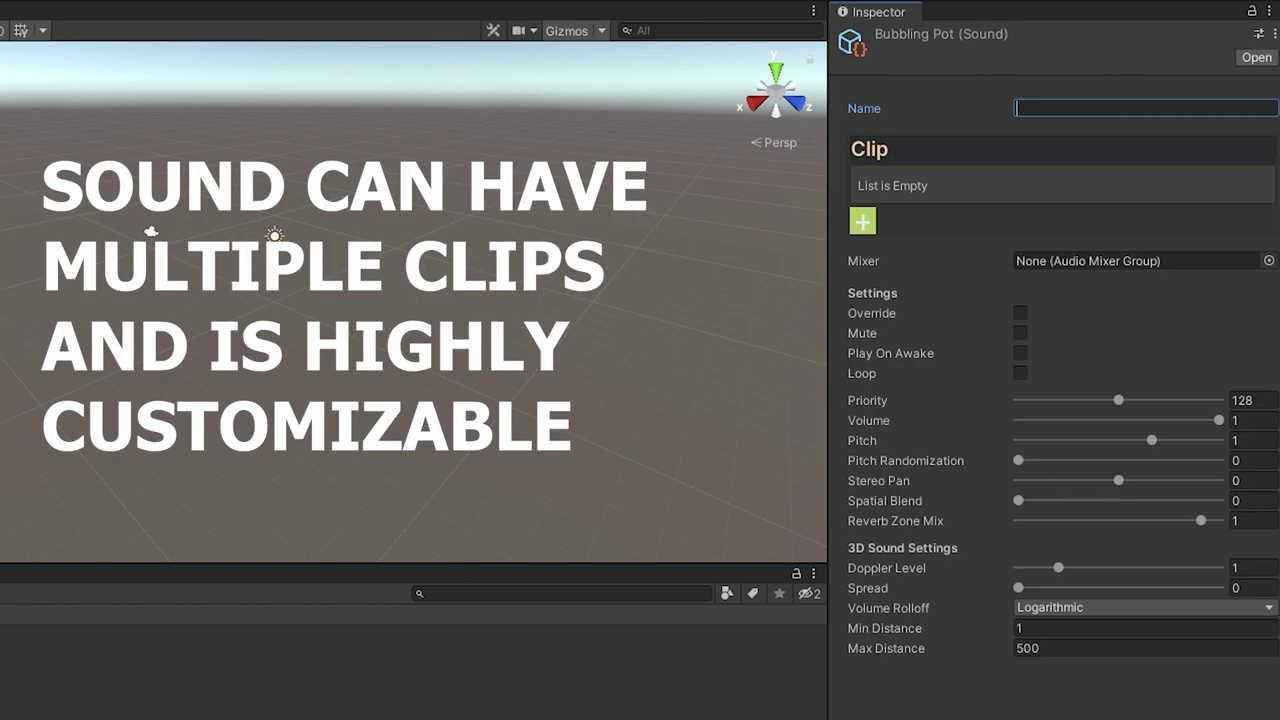
type("Bubbling  Pot")
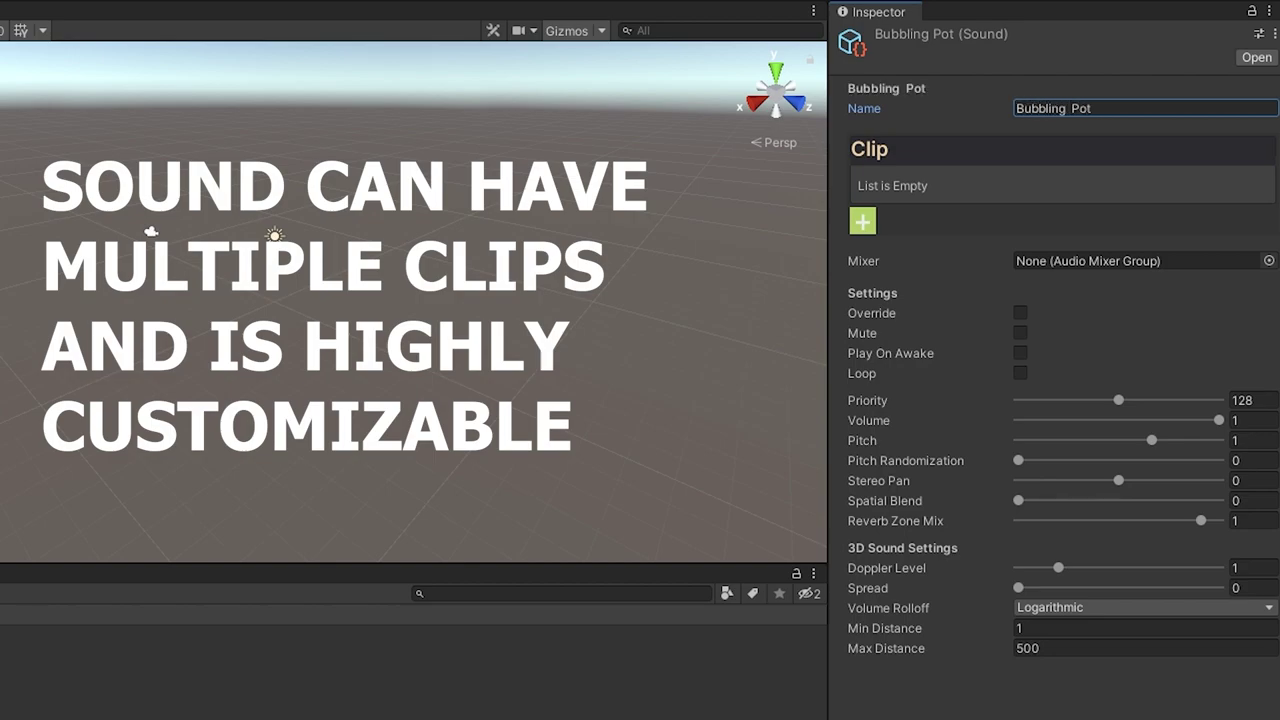
- Give Bubbling Pot the BubblingPot clip, pitch randomization 0.109 and volume 0.209
left_click(862, 221)
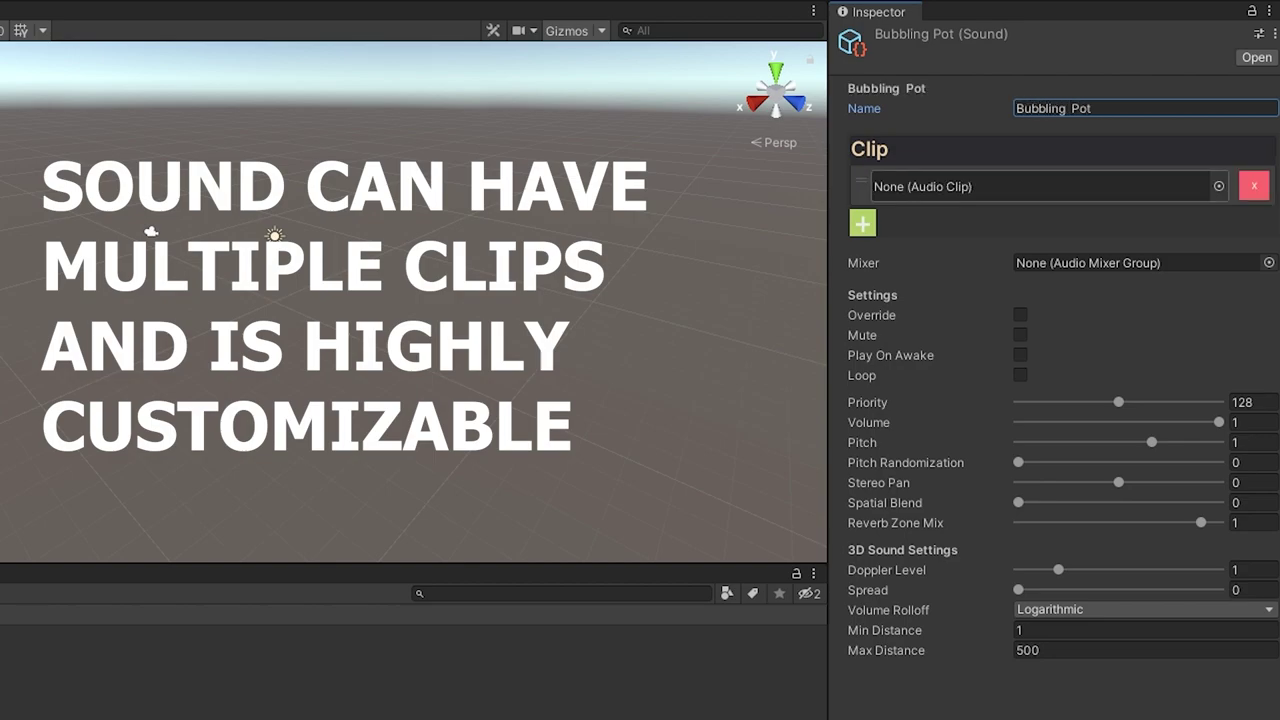
left_click(1218, 186)
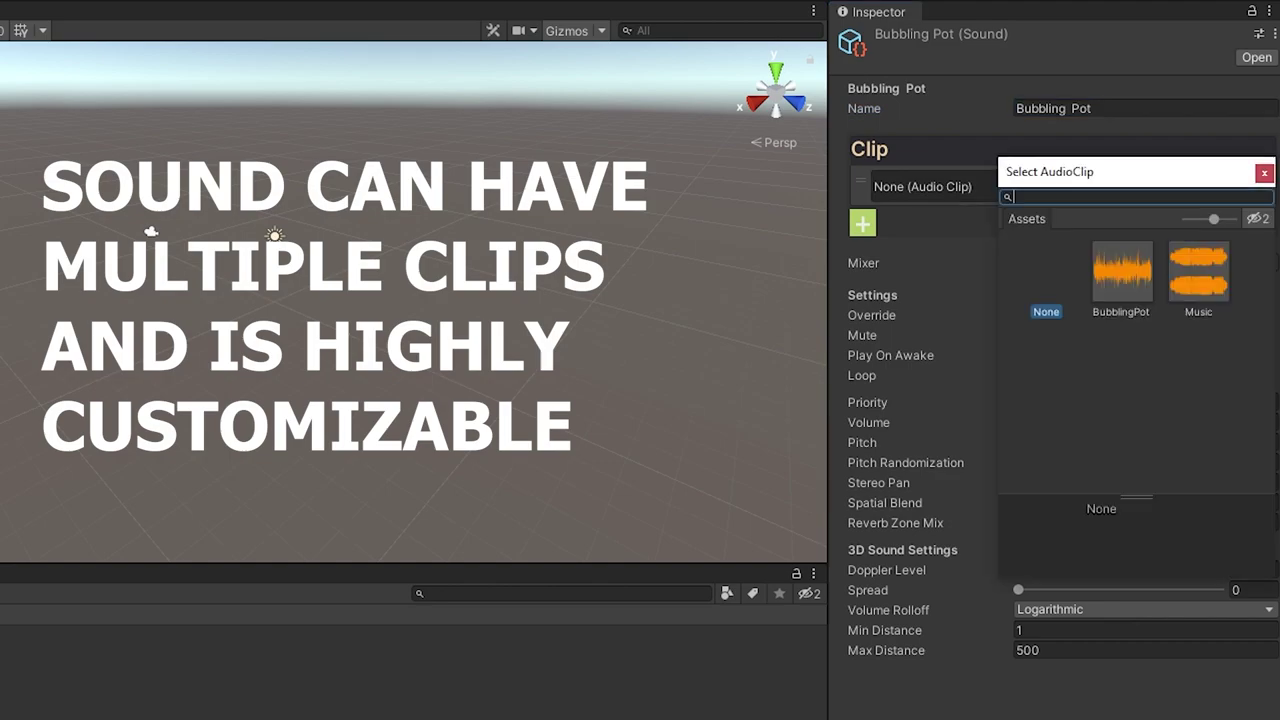
left_click(1121, 272)
left_click(1264, 172)
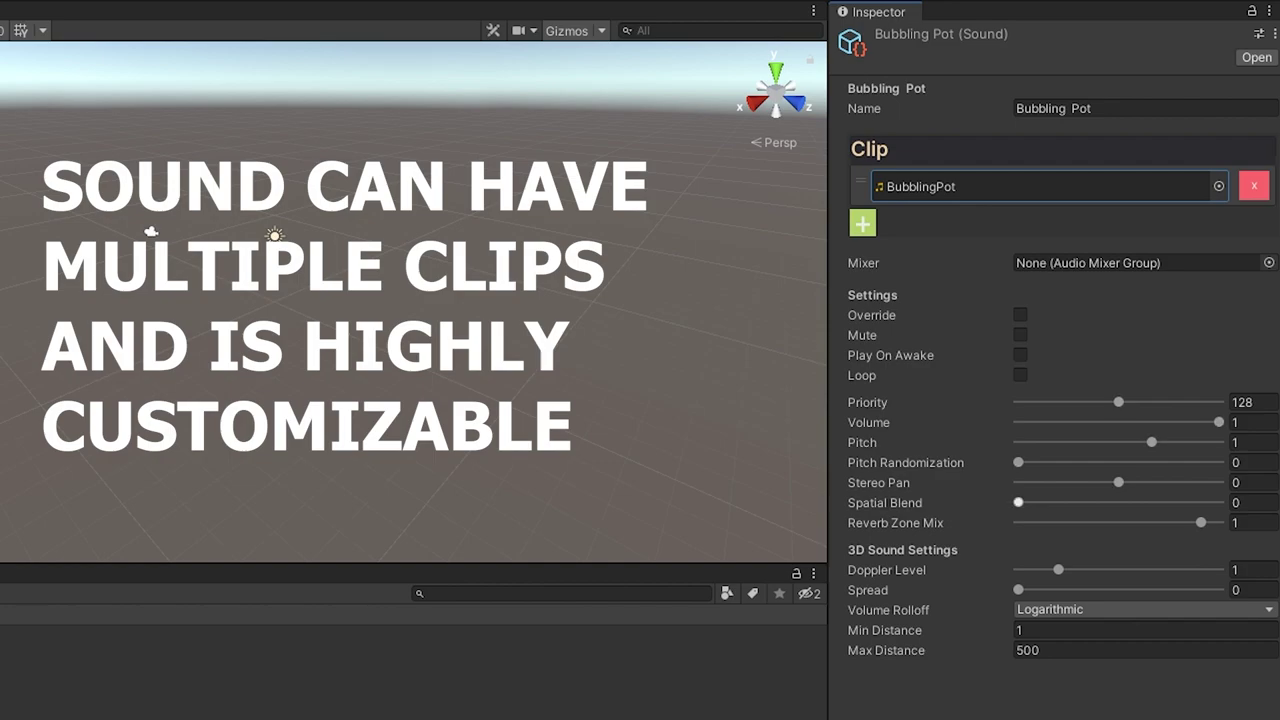
left_click_drag(1018, 462, 1040, 462)
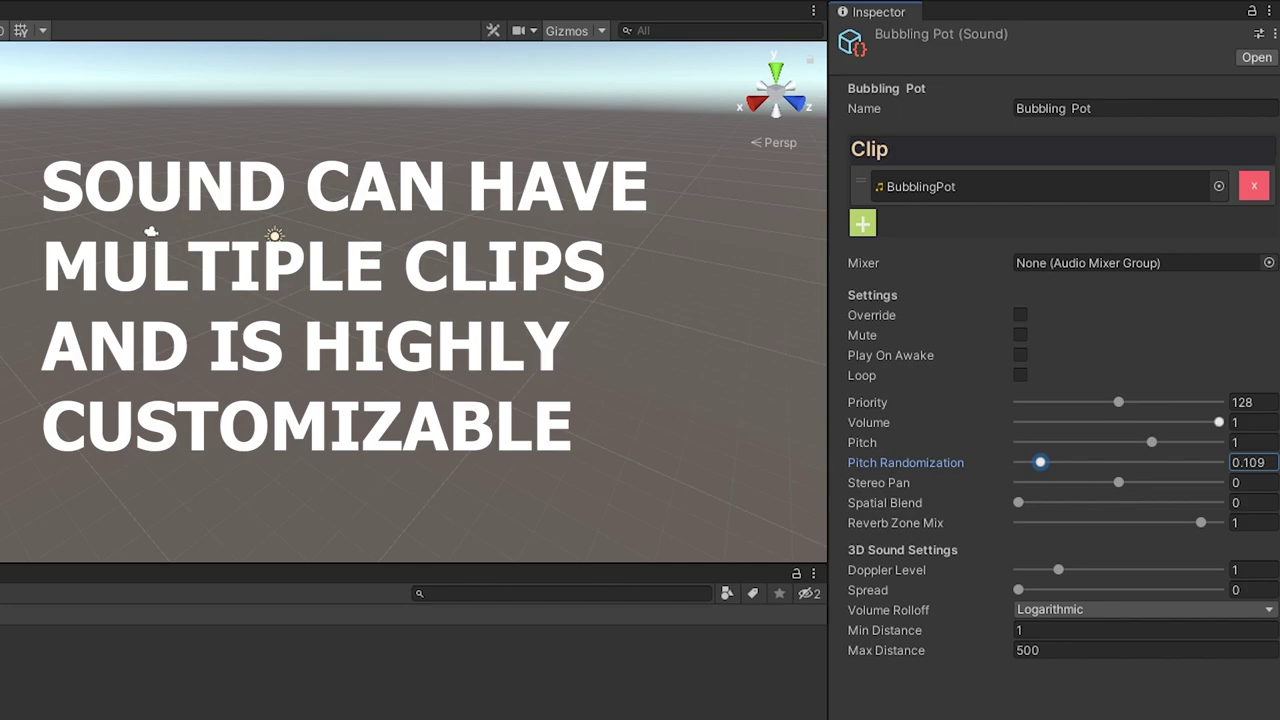
left_click_drag(1219, 422, 1060, 422)
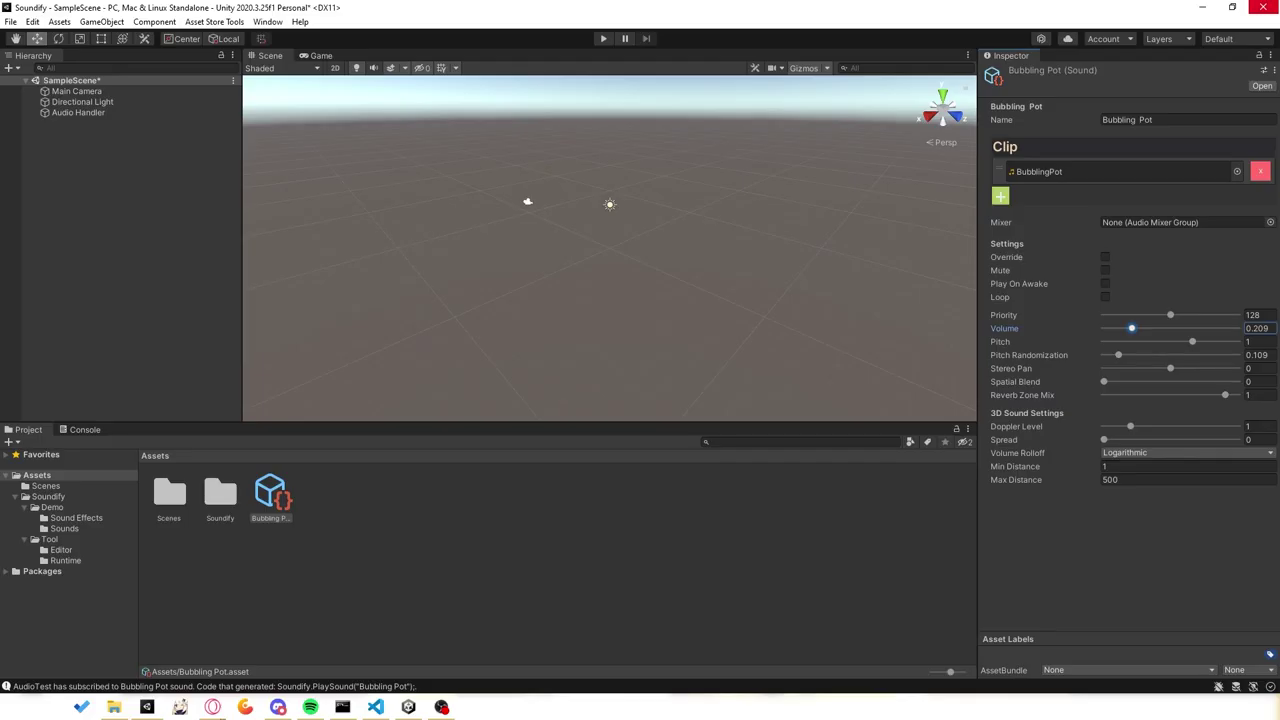
- Create another Soundify Sound asset named Background Music, with its Name property set to match
right_click(346, 133)
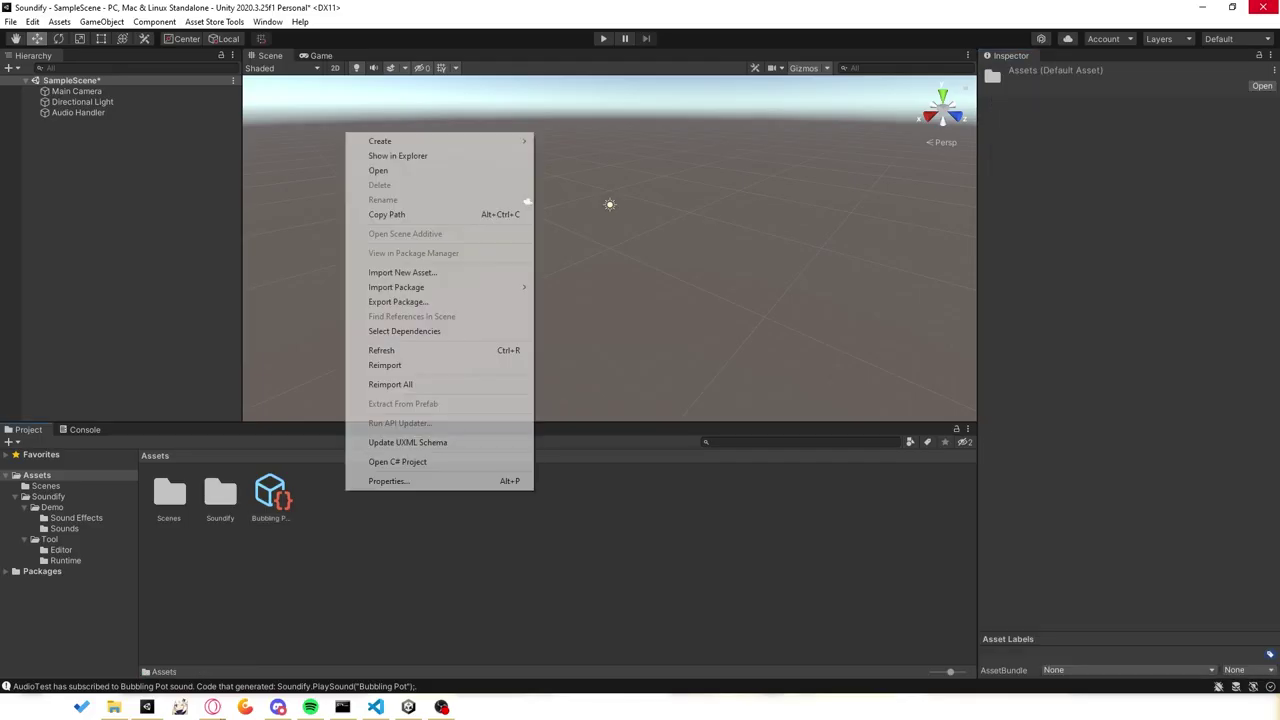
mouse_move(440, 141)
mouse_move(551, 140)
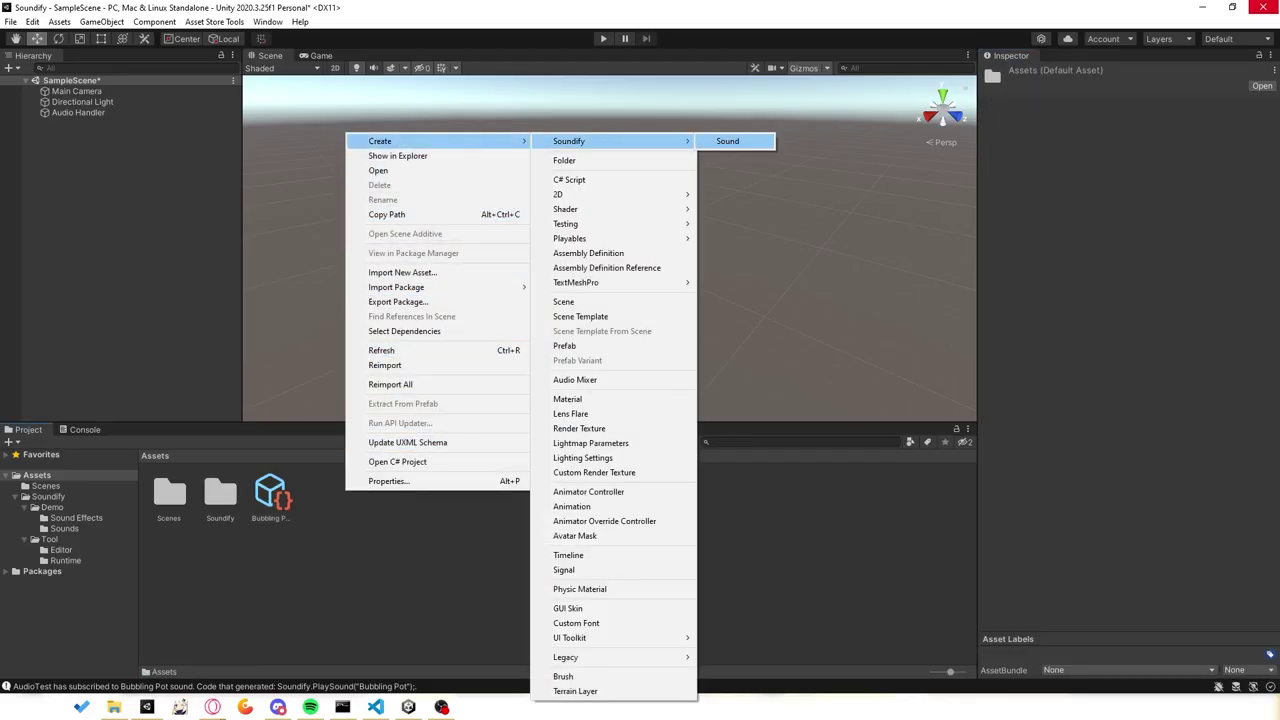
left_click(726, 141)
type("Backgro")
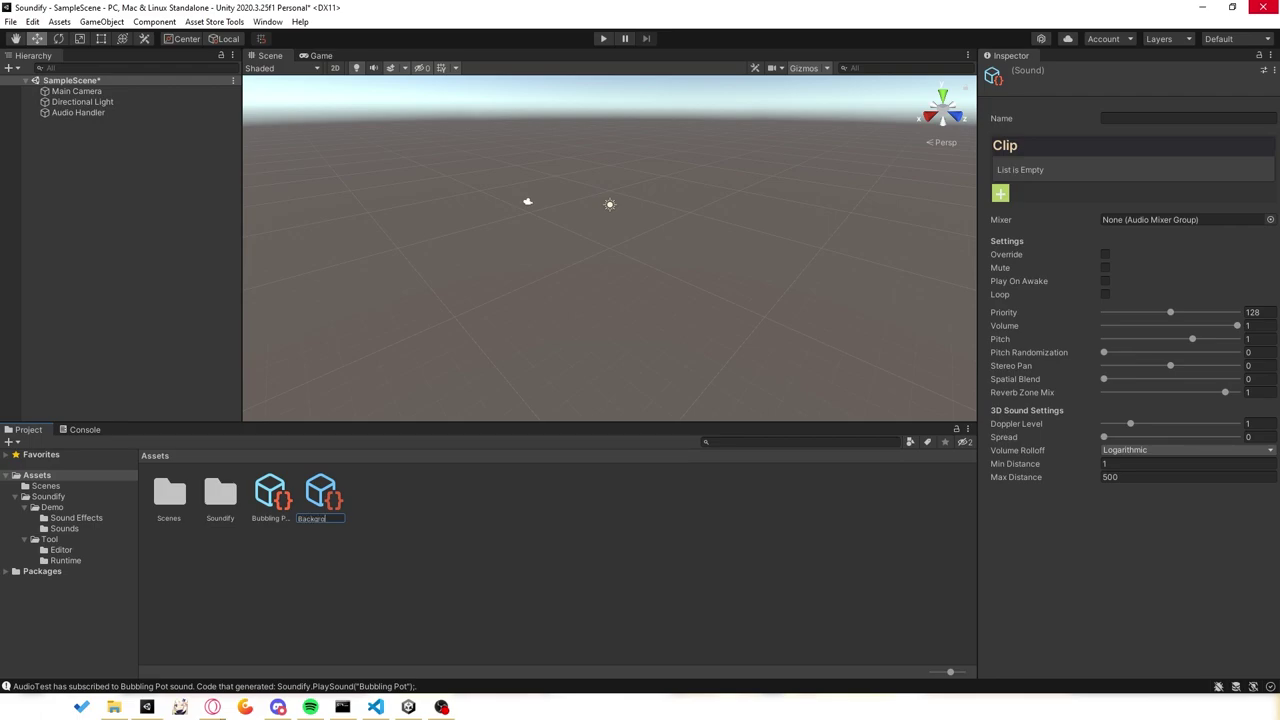
type("und Music")
key("Return")
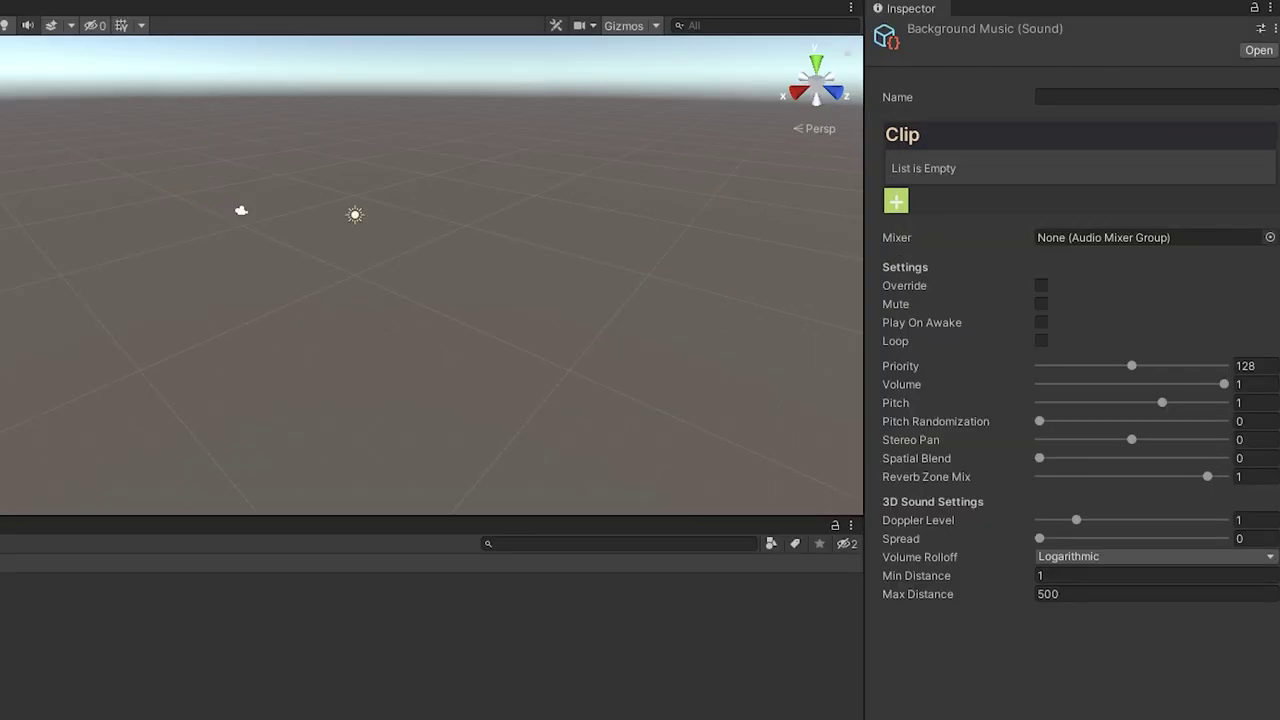
left_click(1040, 97)
type("Backgrou")
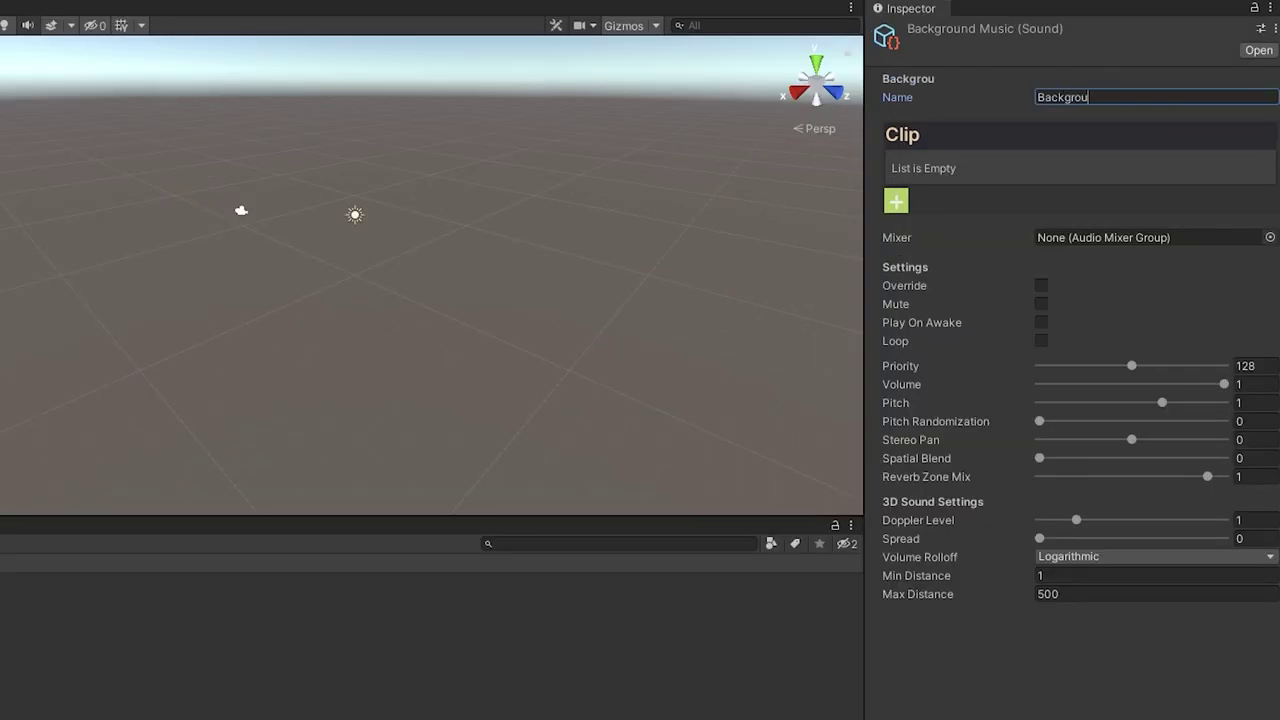
type("nd Music")
- Add the Music clip to Background Music's clip list
left_click(896, 201)
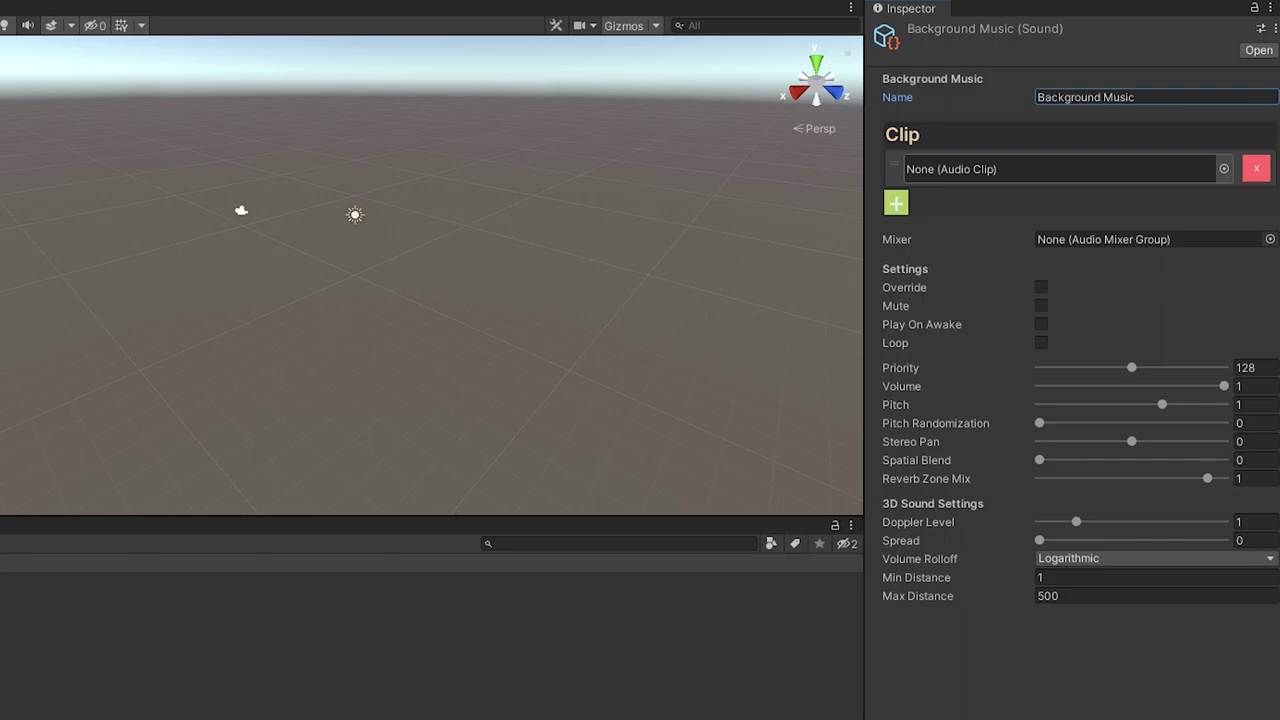
left_click(1223, 168)
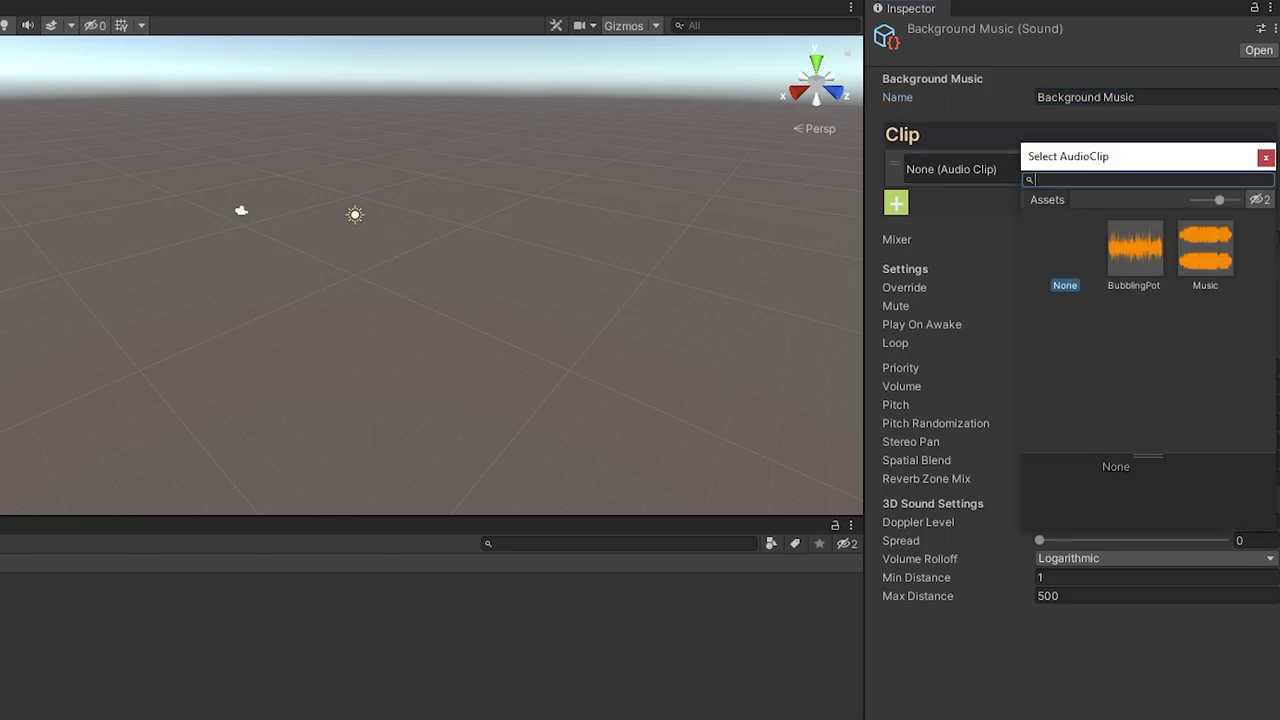
left_click(1205, 250)
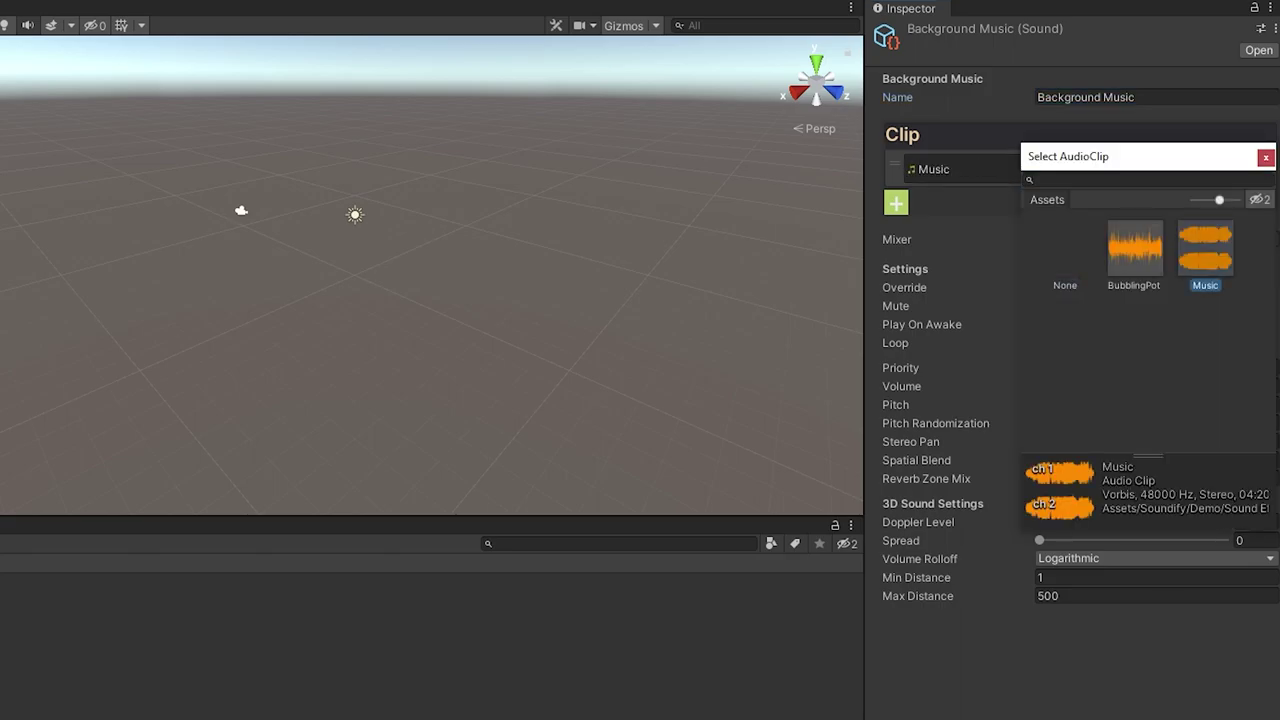
left_click(1265, 157)
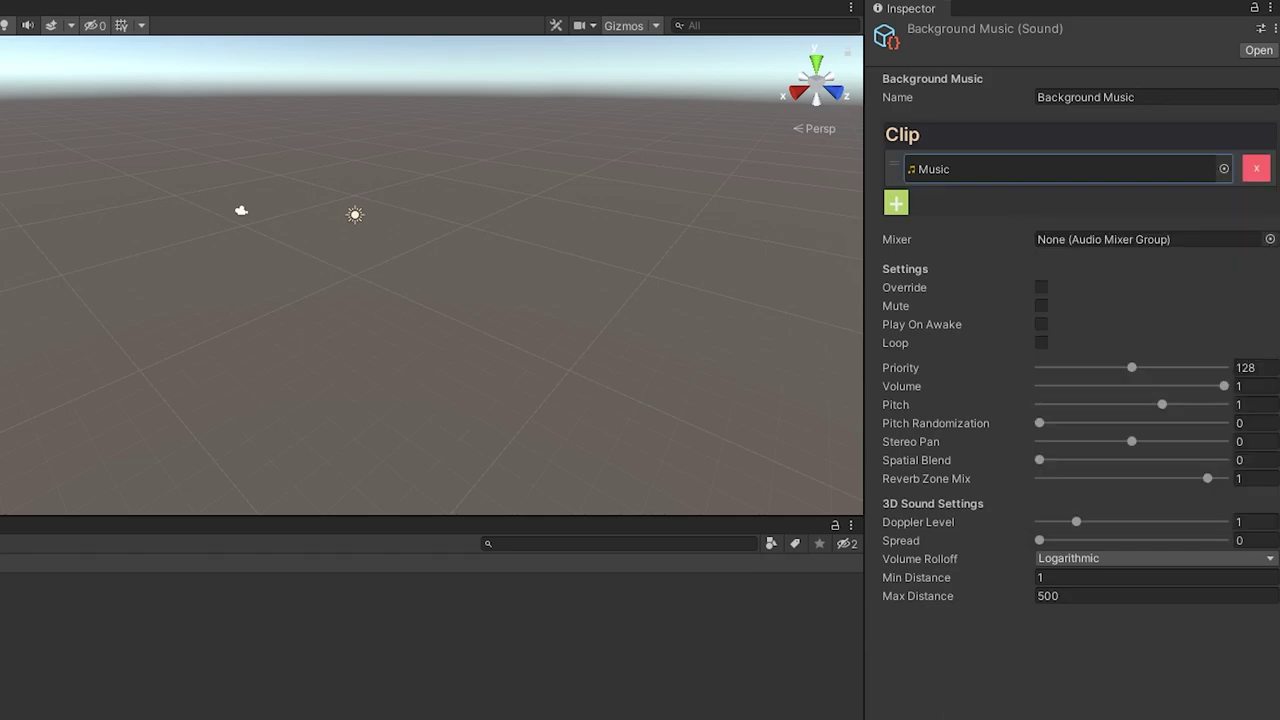
- Turn on Play On Awake, Loop and Override, with volume 0.129 and pitch 1.05
left_click(1041, 324)
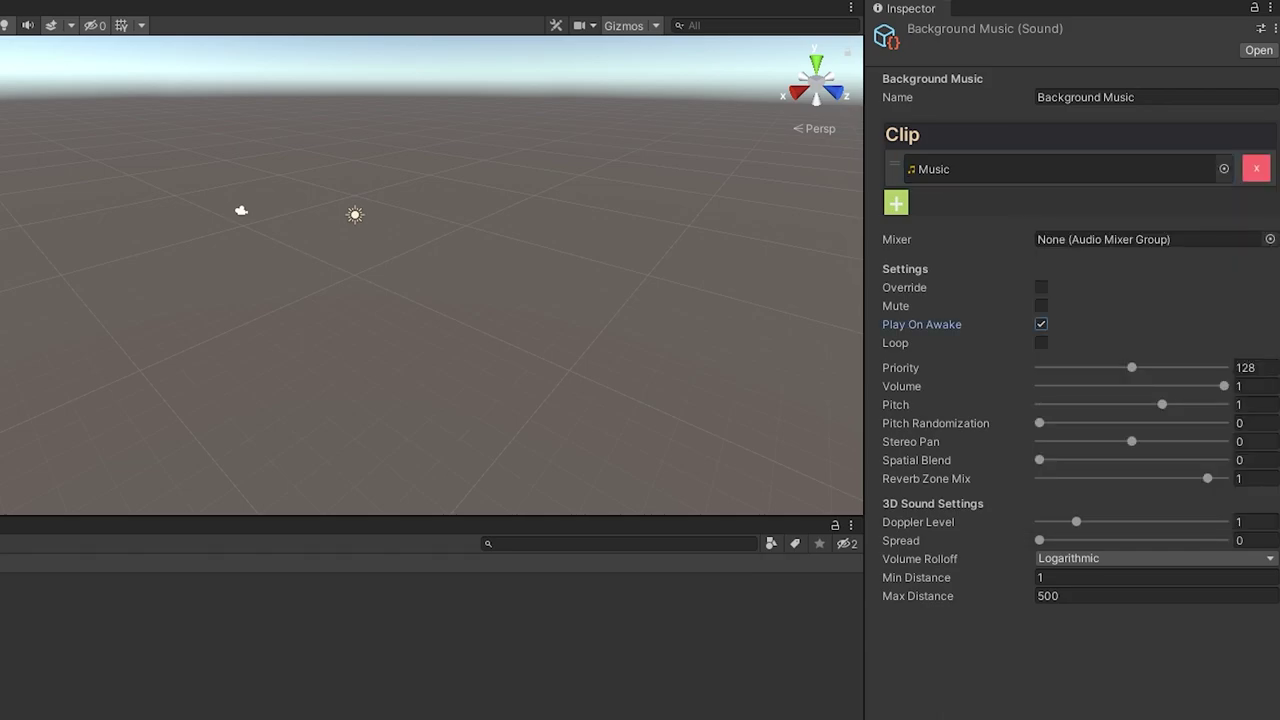
left_click(1041, 343)
left_click(1041, 287)
left_click_drag(1224, 386, 1063, 386)
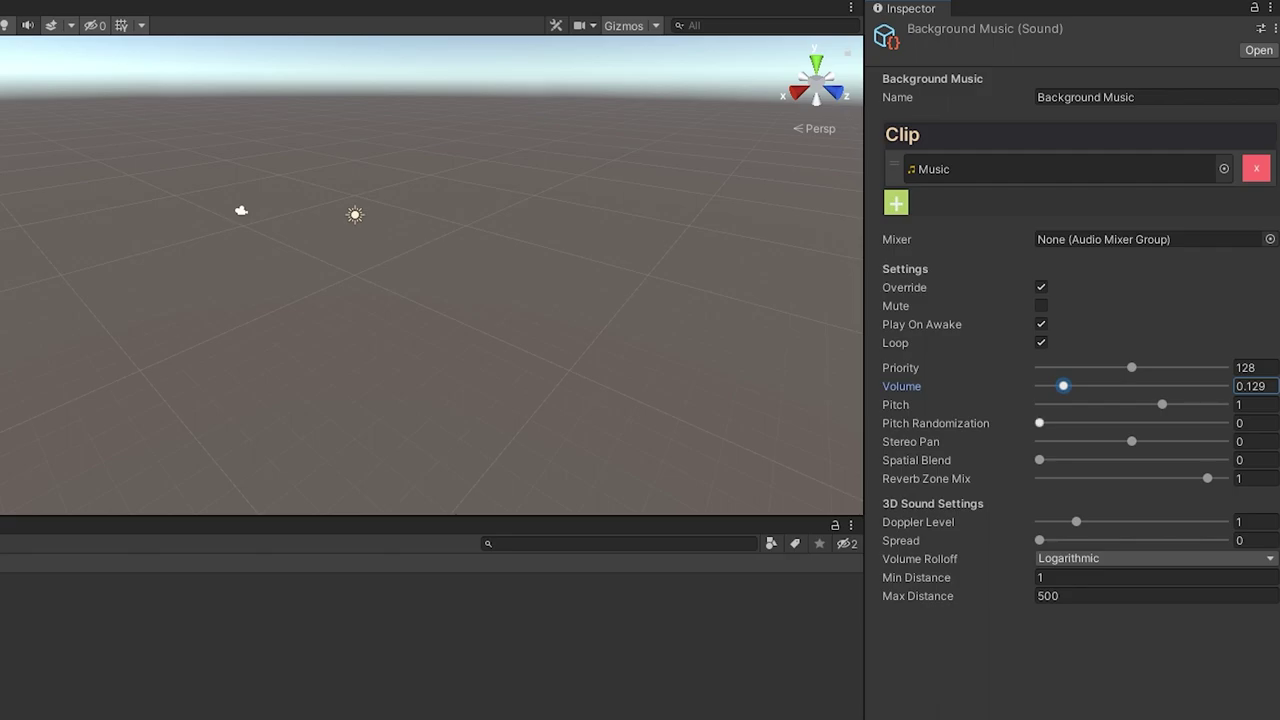
mouse_move(1162, 404)
left_mouse_down()
mouse_move(1145, 404)
mouse_move(1164, 404)
left_mouse_up()
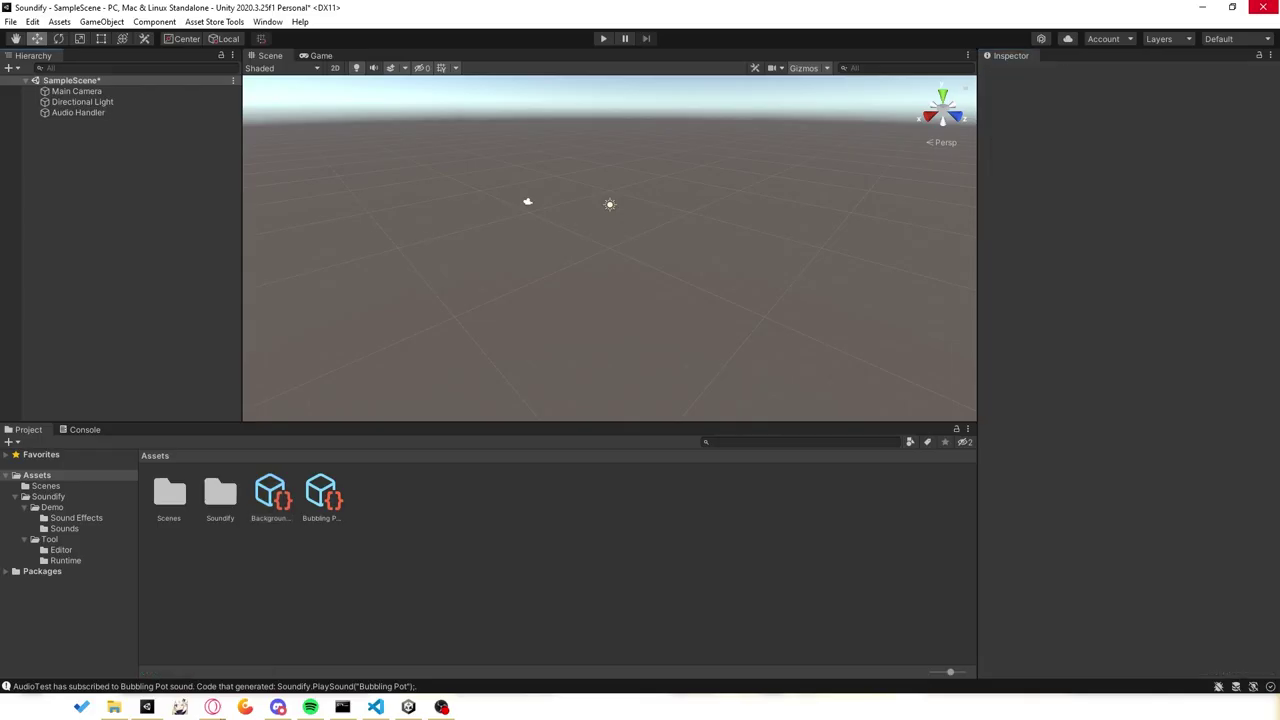
- Create a new C# script in the Assets folder named Test
right_click(449, 505)
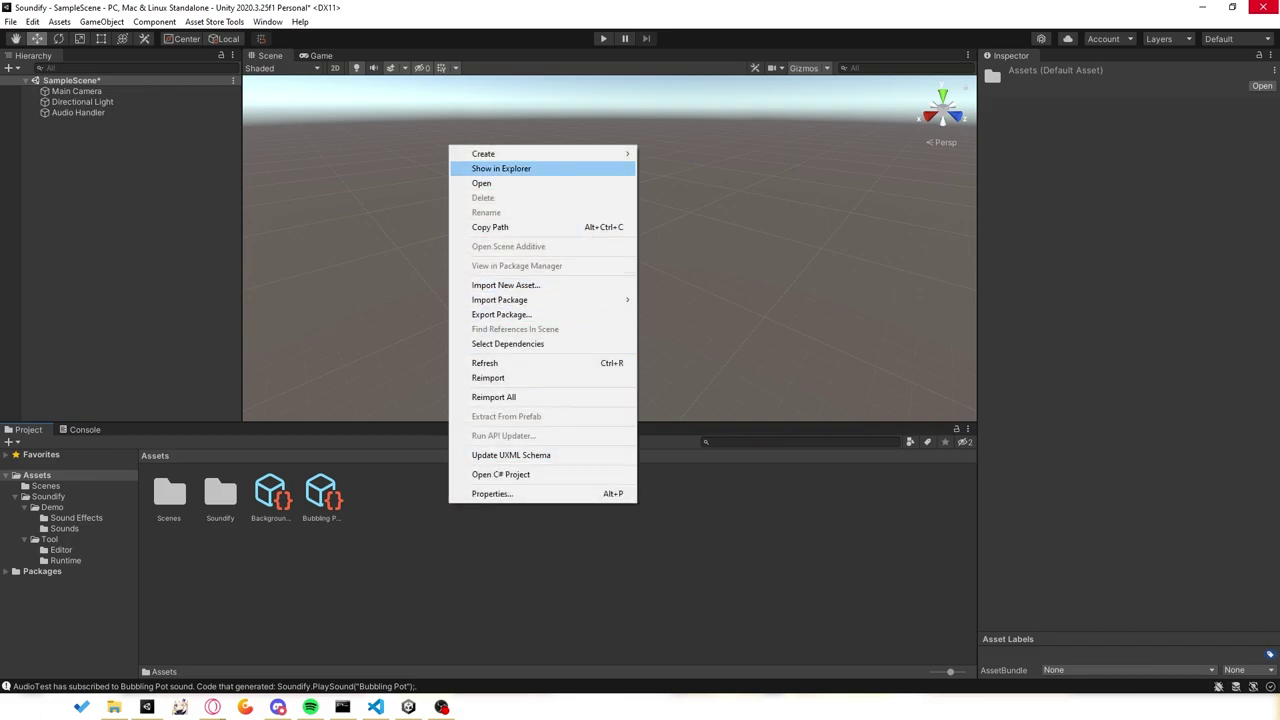
mouse_move(540, 153)
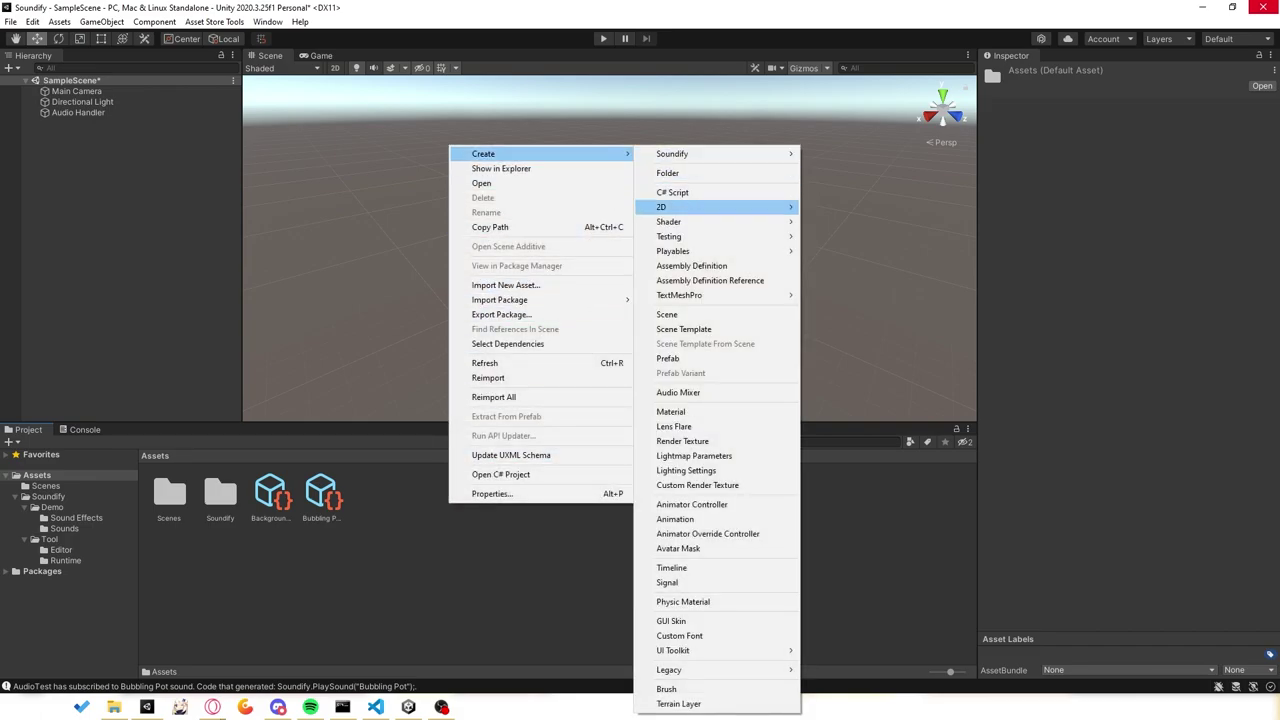
left_click(672, 192)
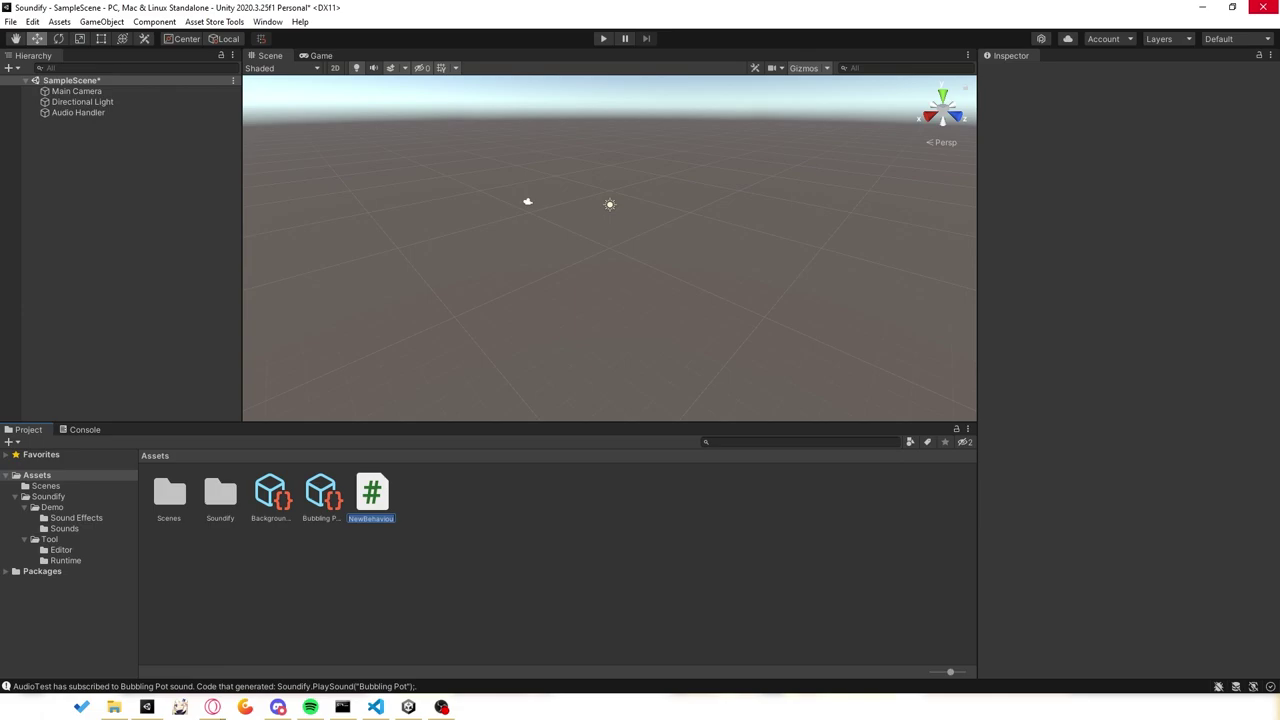
type("Aud")
key("BackSpace")
key("BackSpace")
key("BackSpace")
type("Te")
key("Return")
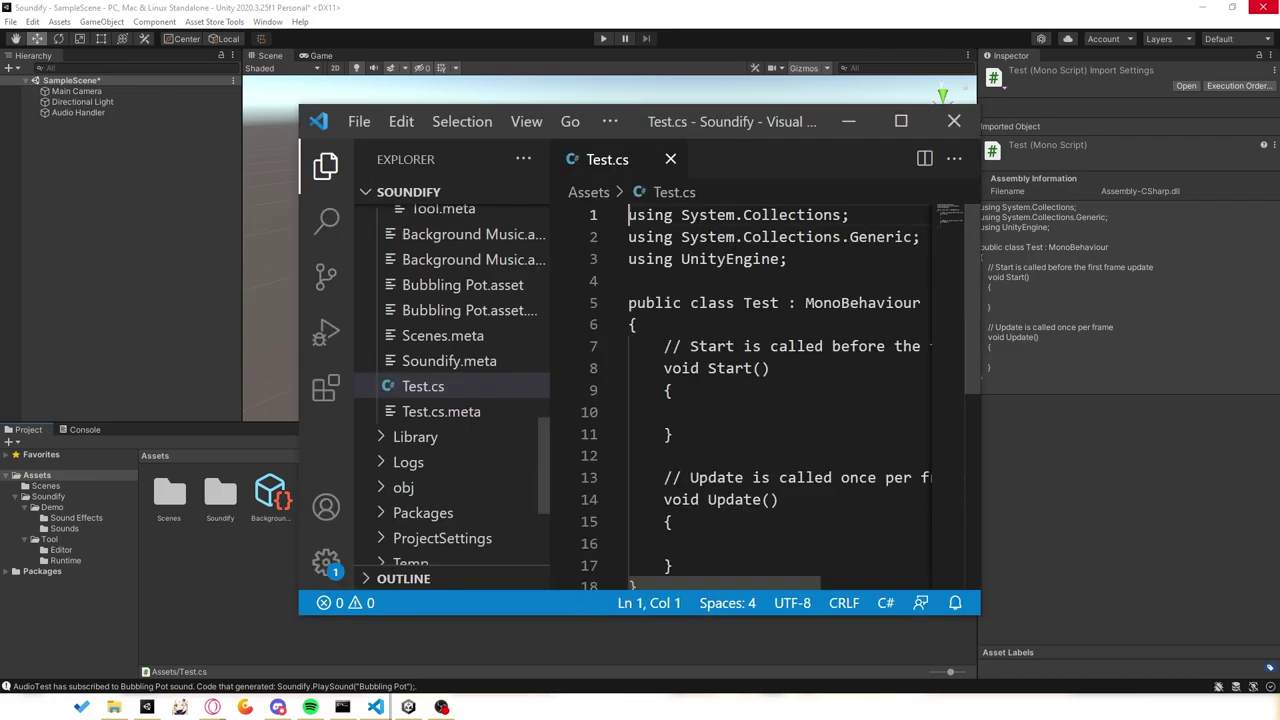
- Add an empty public void PotBubbling() method below Update in Test.cs
mouse_move(752, 120)
left_mouse_down()
mouse_move(722, 52)
mouse_move(722, 2)
left_mouse_up()
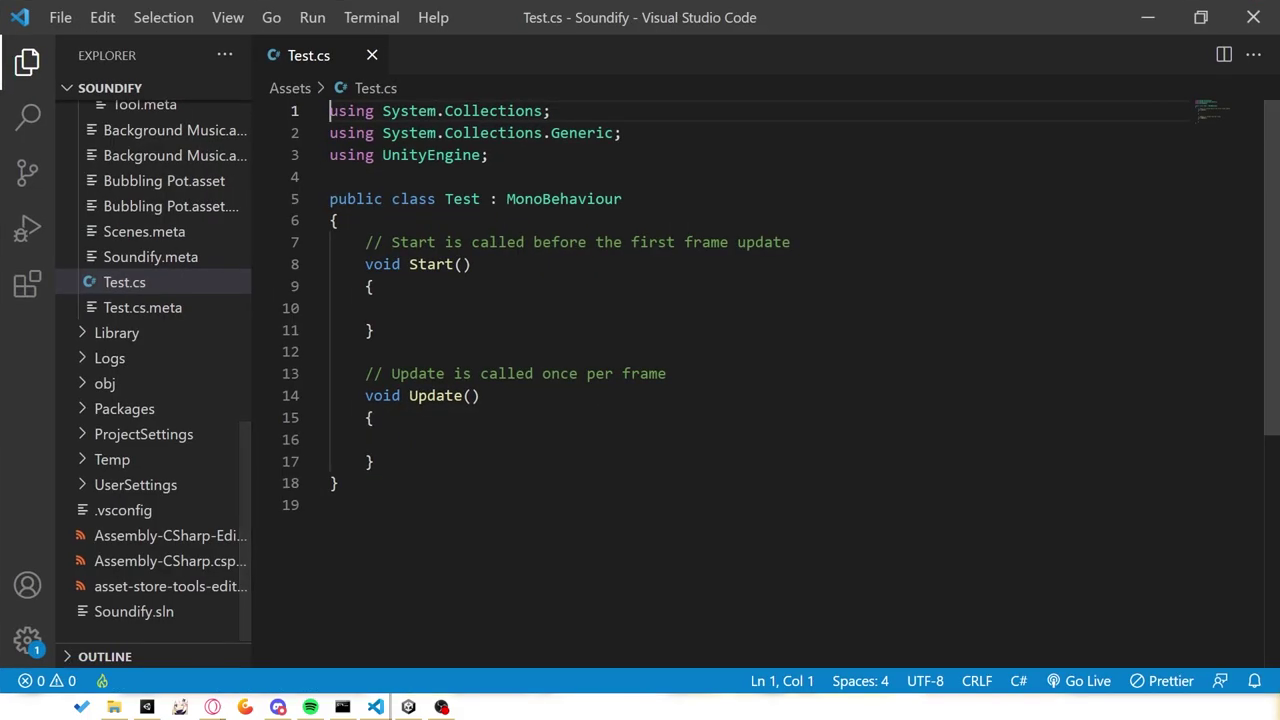
mouse_move(375, 461)
left_mouse_down()
mouse_move(382, 264)
mouse_move(366, 242)
left_mouse_up()
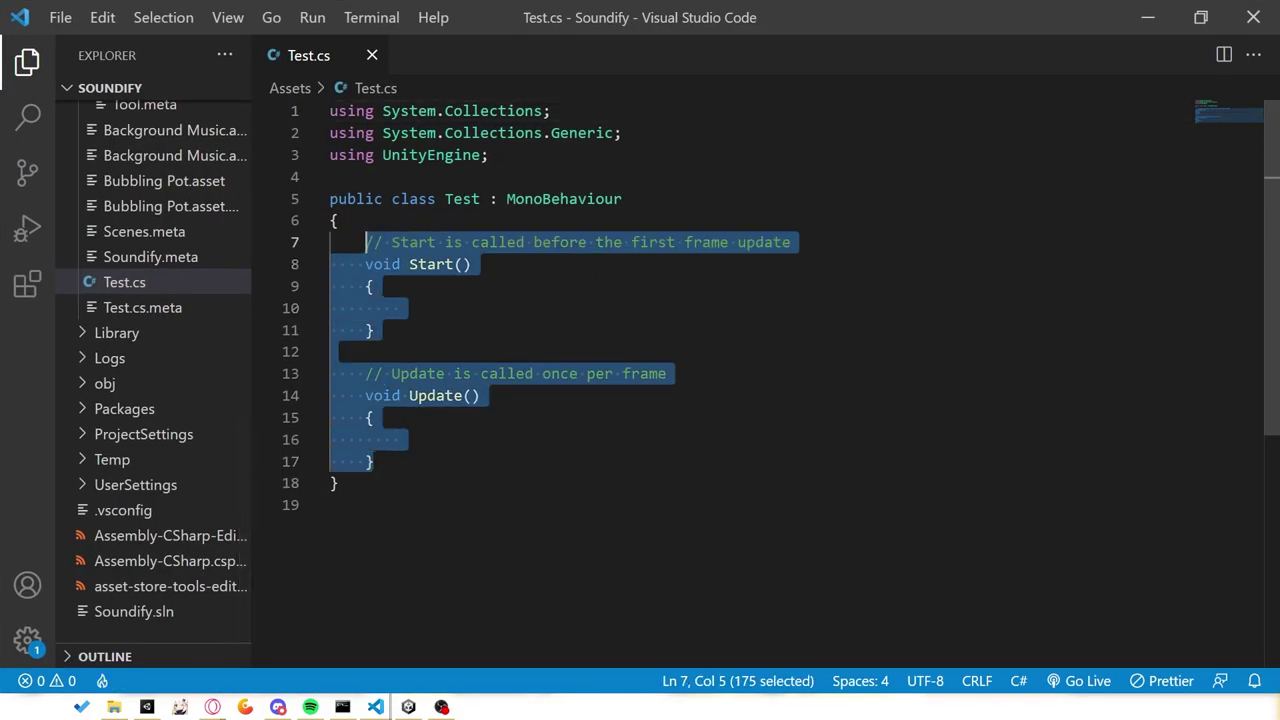
left_click(374, 330)
left_click(374, 461)
key("Return")
key("Return")
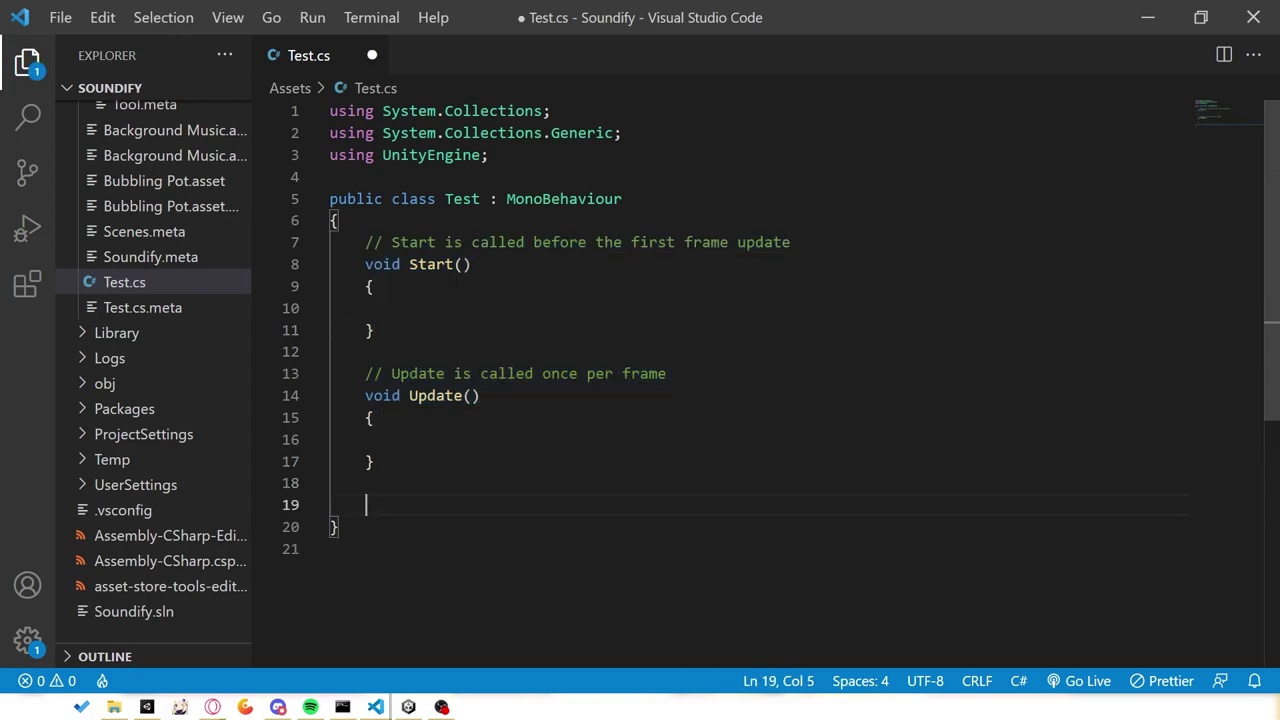
key("Return")
type("public void ")
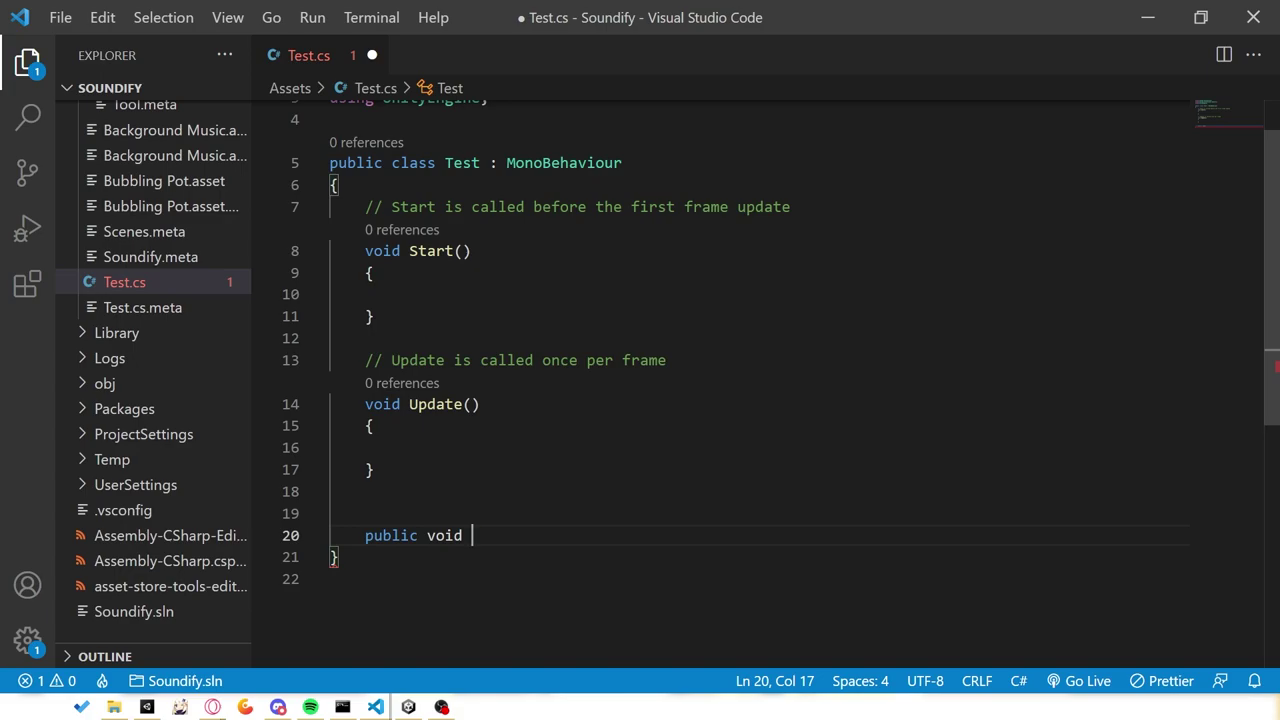
type("Pot")
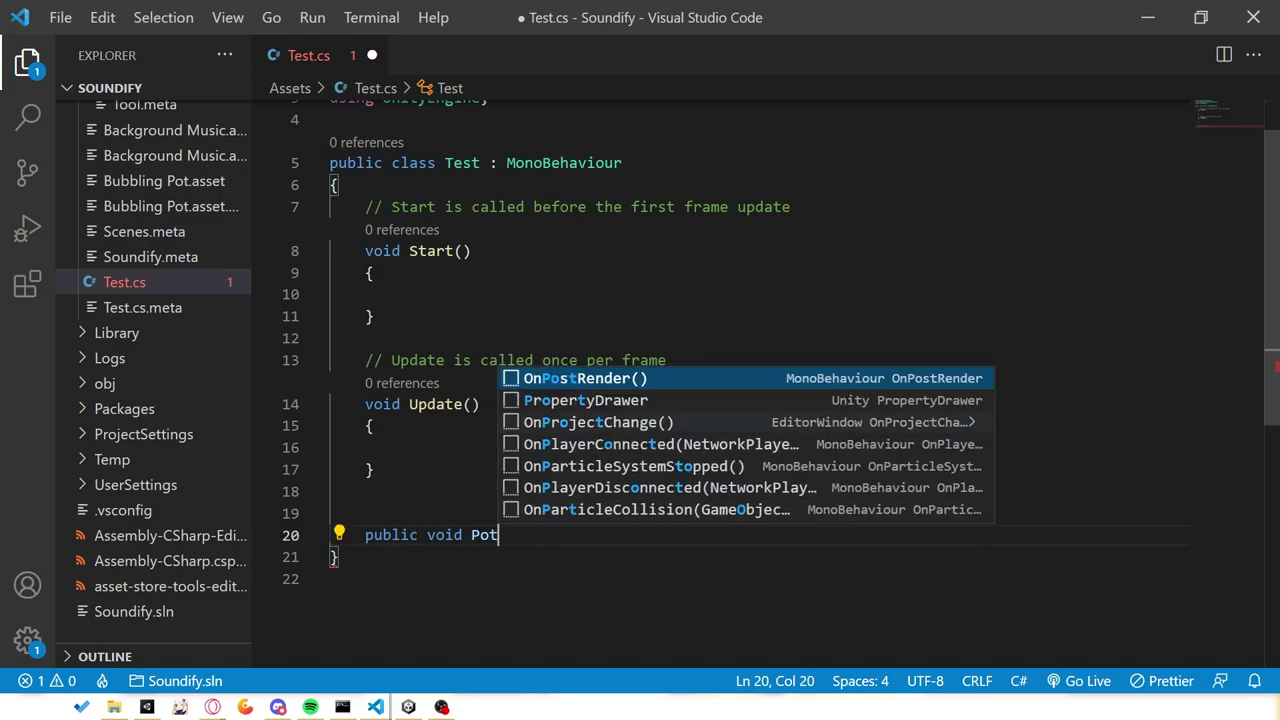
type("Bubbling()")
key("Return")
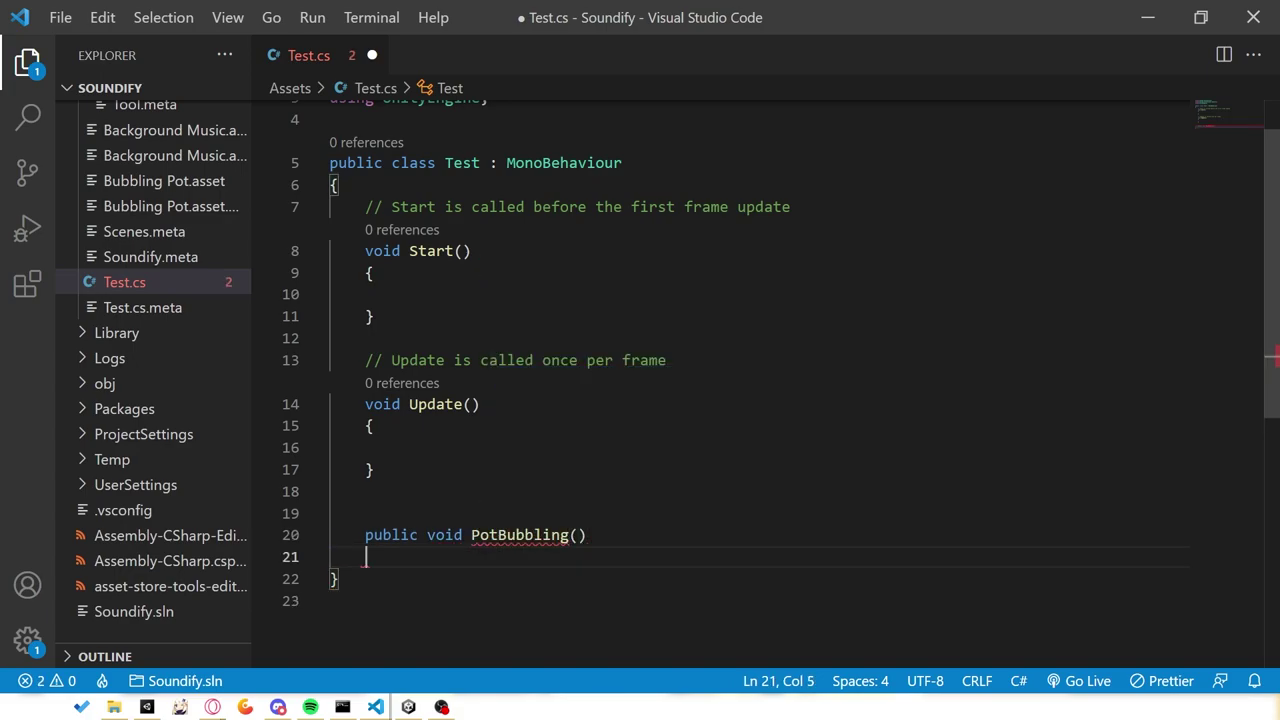
type("{")
key("Return")
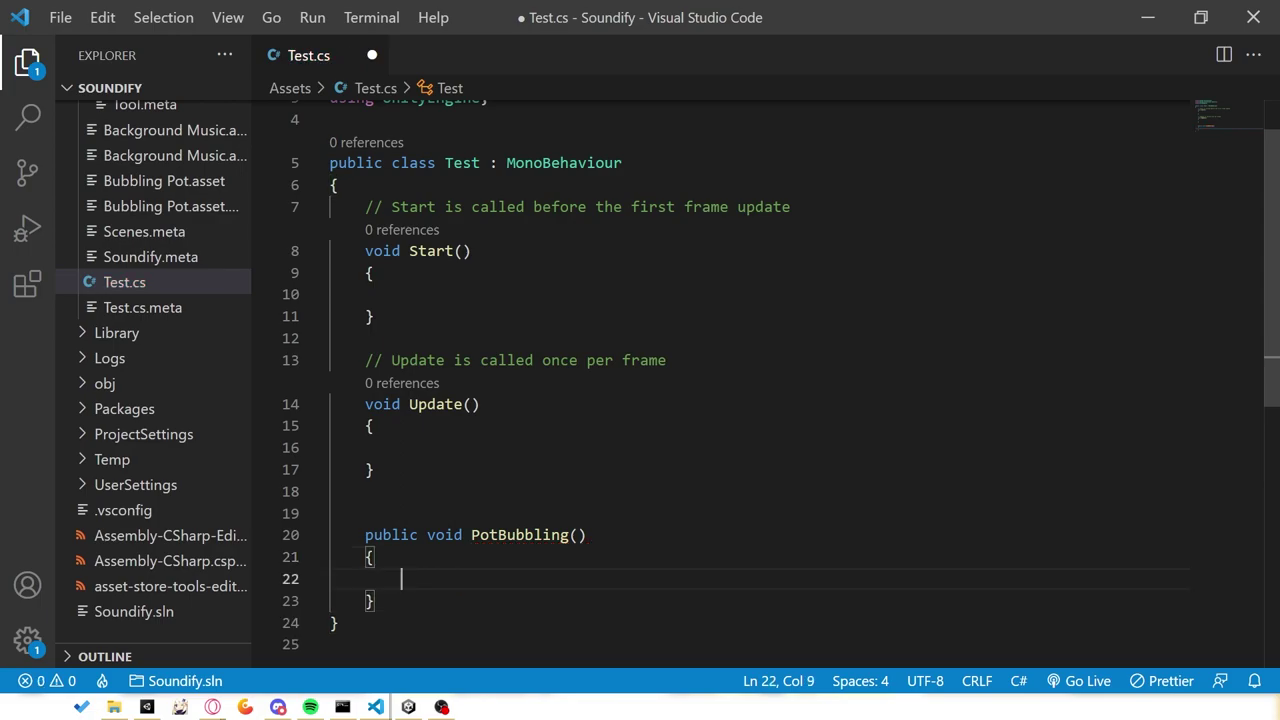
- Declare the field public bool playSound = false; at the top of the class and save
scroll(730, 380, "down", 1)
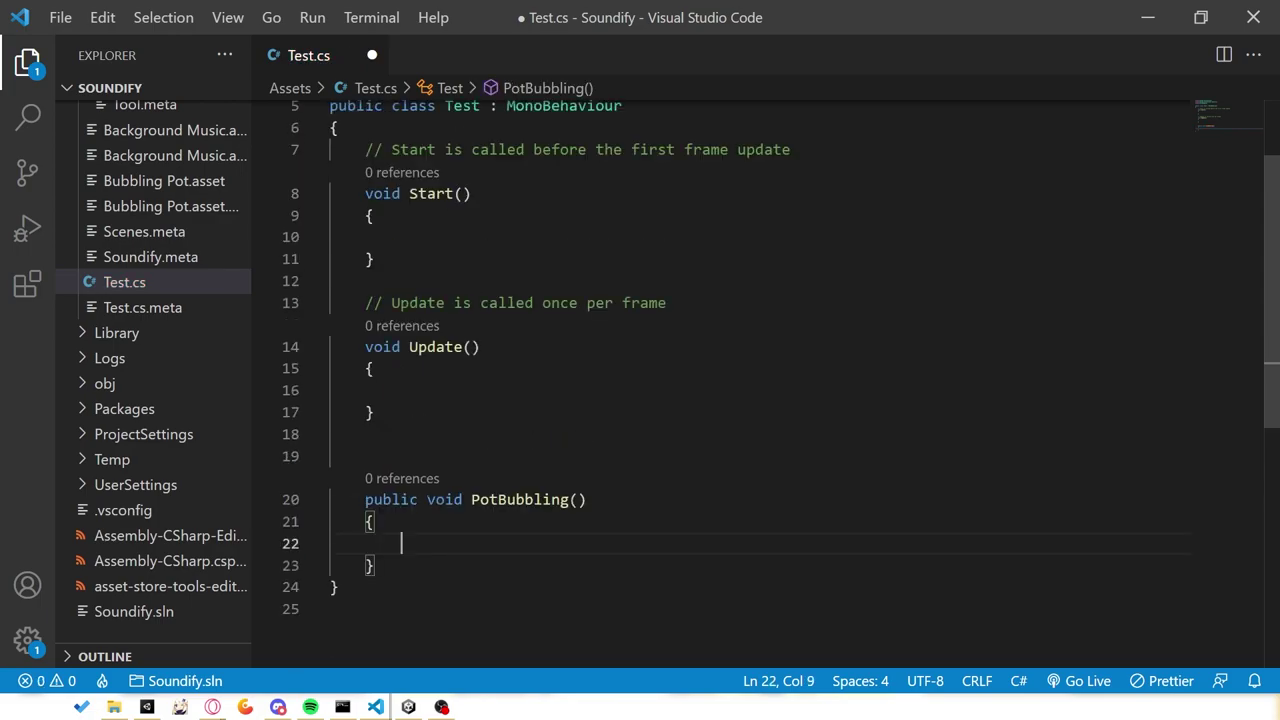
left_click(338, 127)
key("Return")
key("Return")
key("Return")
key("Up")
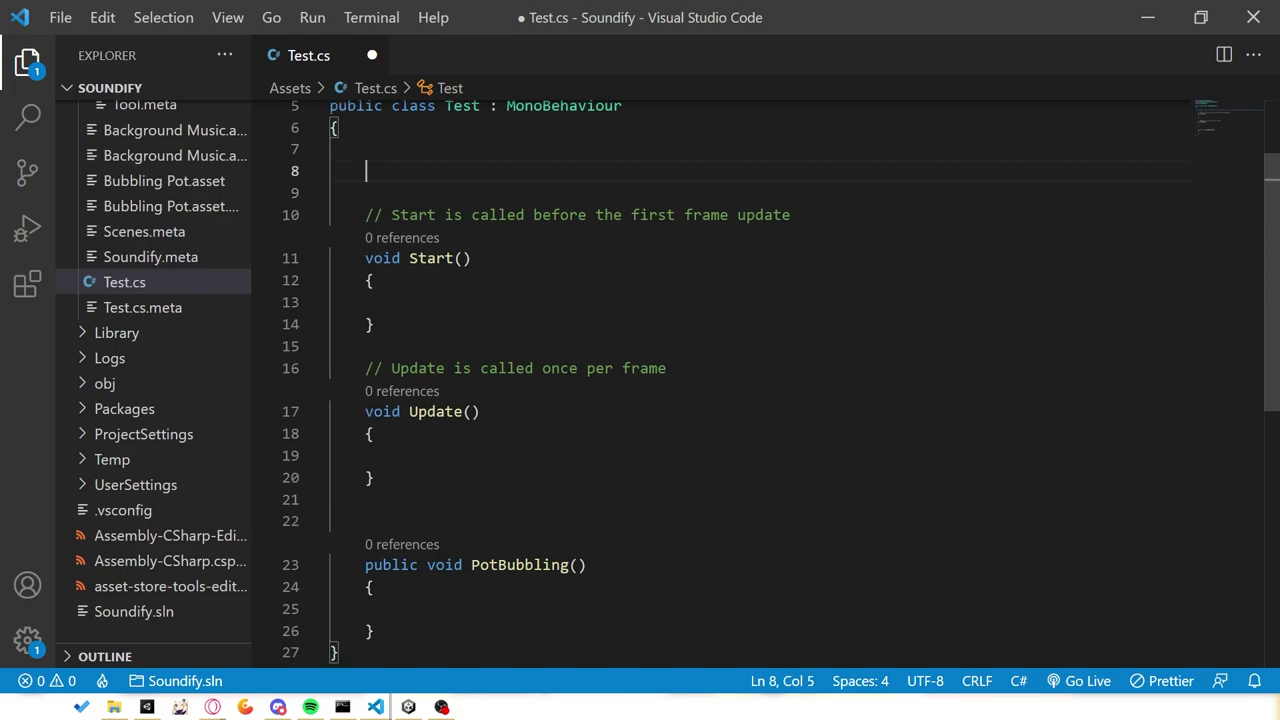
type("private ")
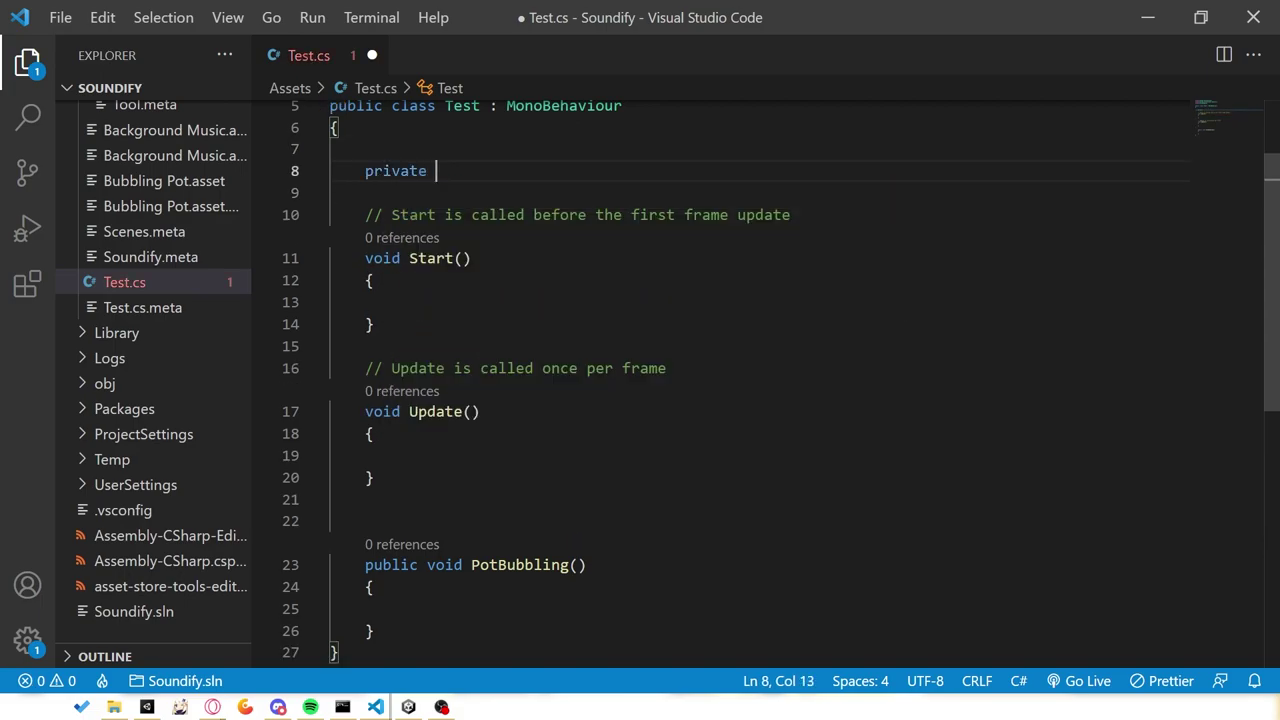
type("boo")
key("BackSpace")
key("BackSpace")
key("BackSpace")
key("BackSpace")
key("BackSpace")
key("BackSpace")
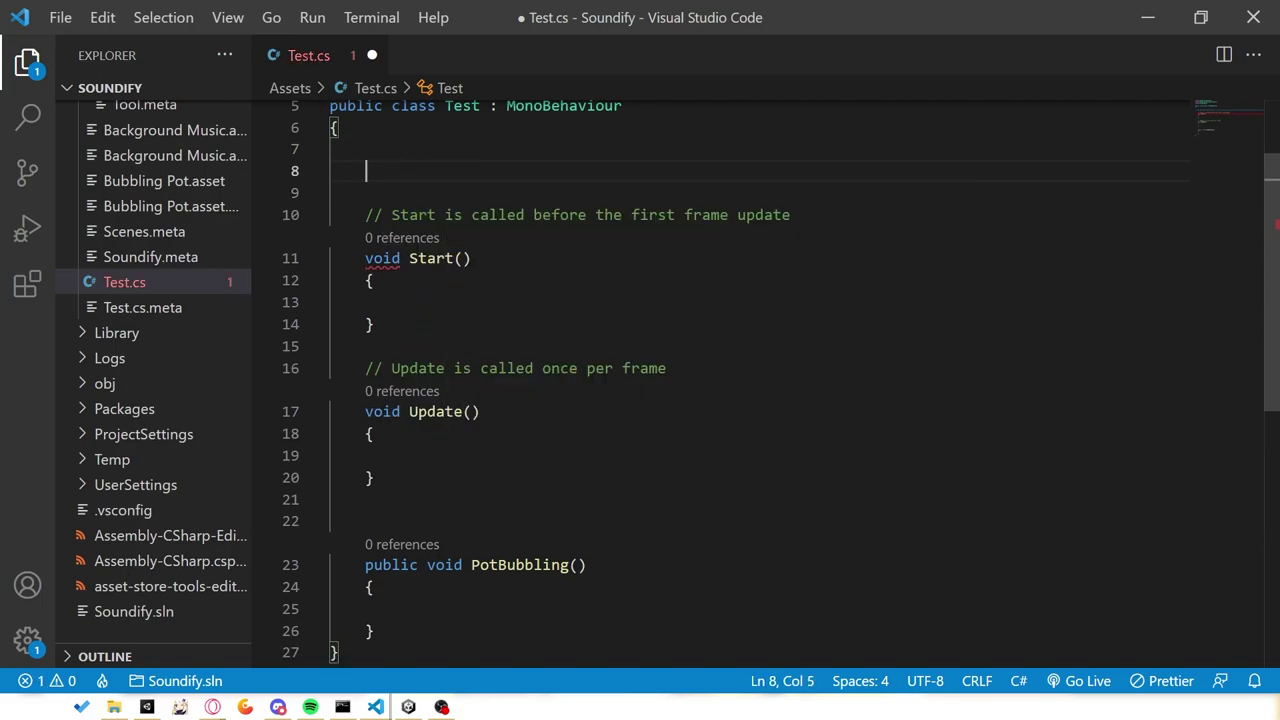
type("public bool ")
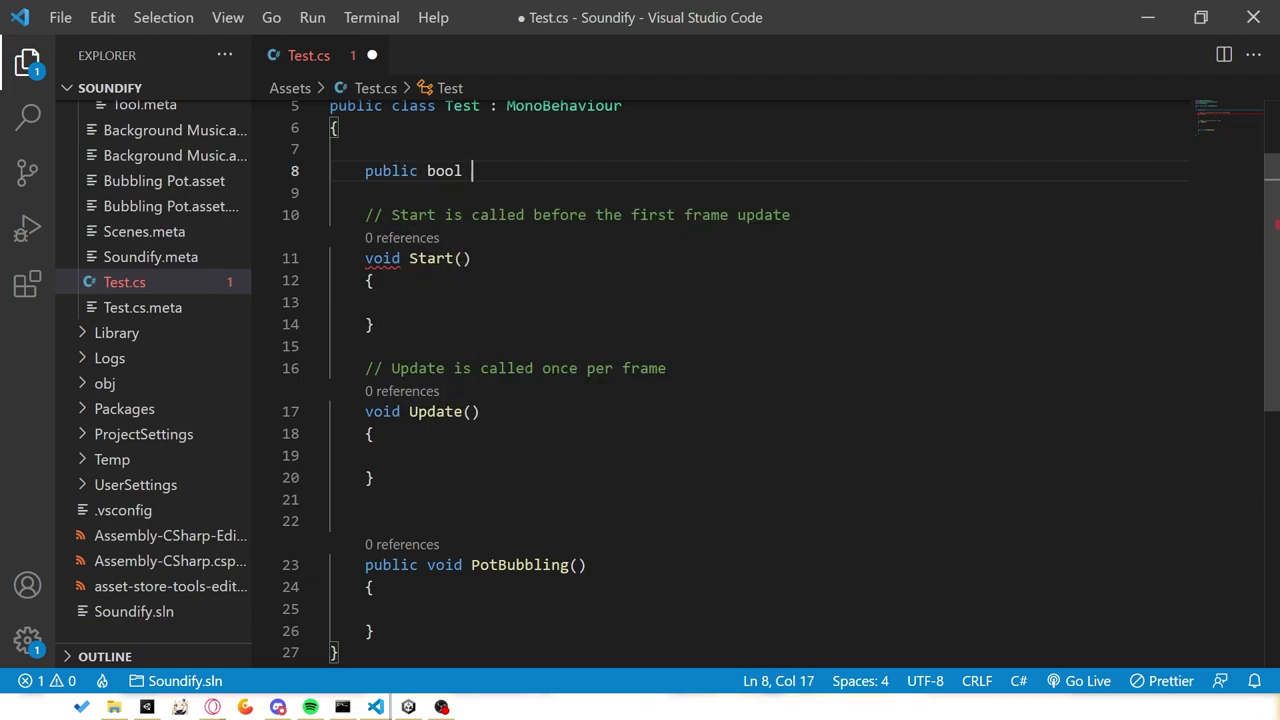
type("playSo")
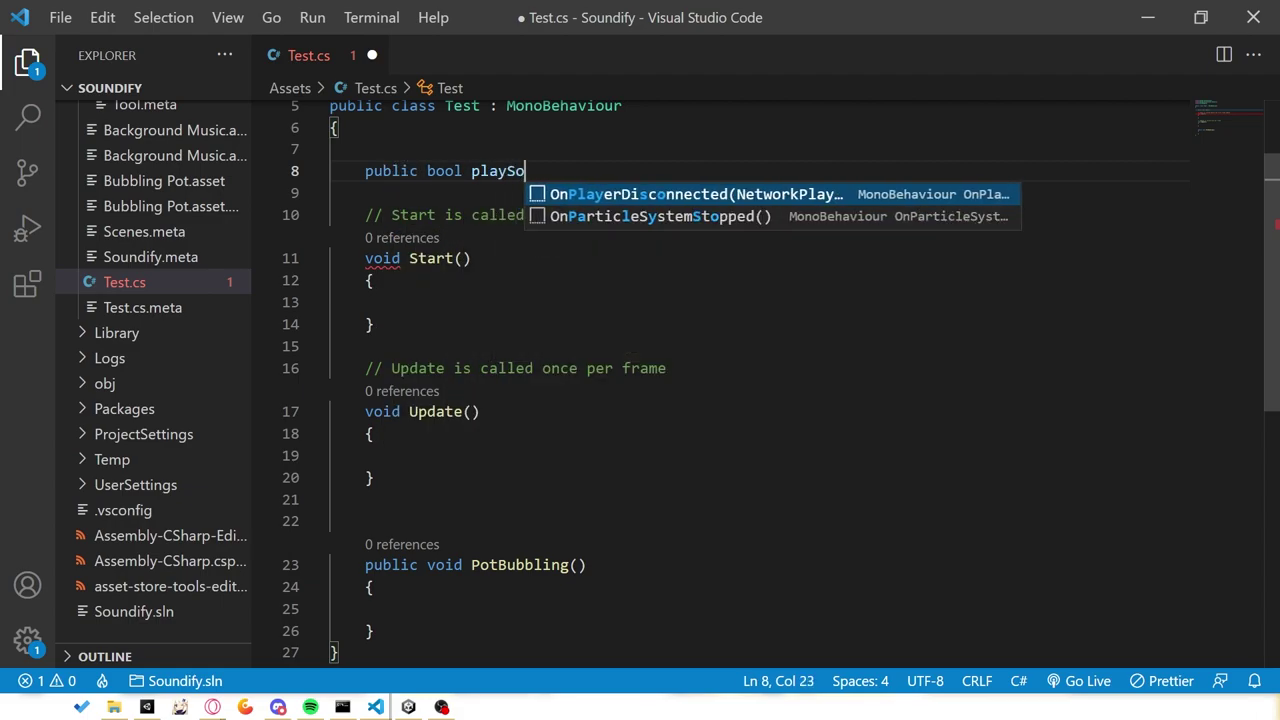
type("und = false;")
key("ctrl+s")
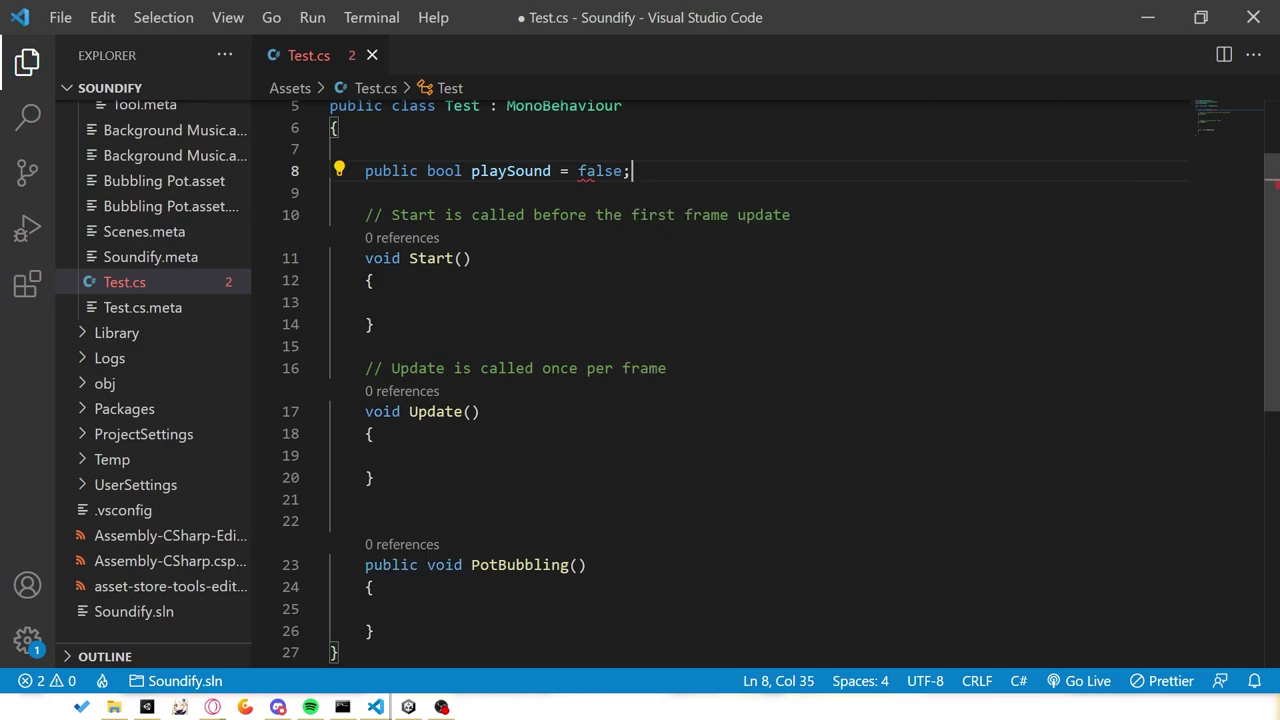
- In Update, call PotBubbling() inside an if (playSound) block
left_click(516, 192)
left_click(401, 477)
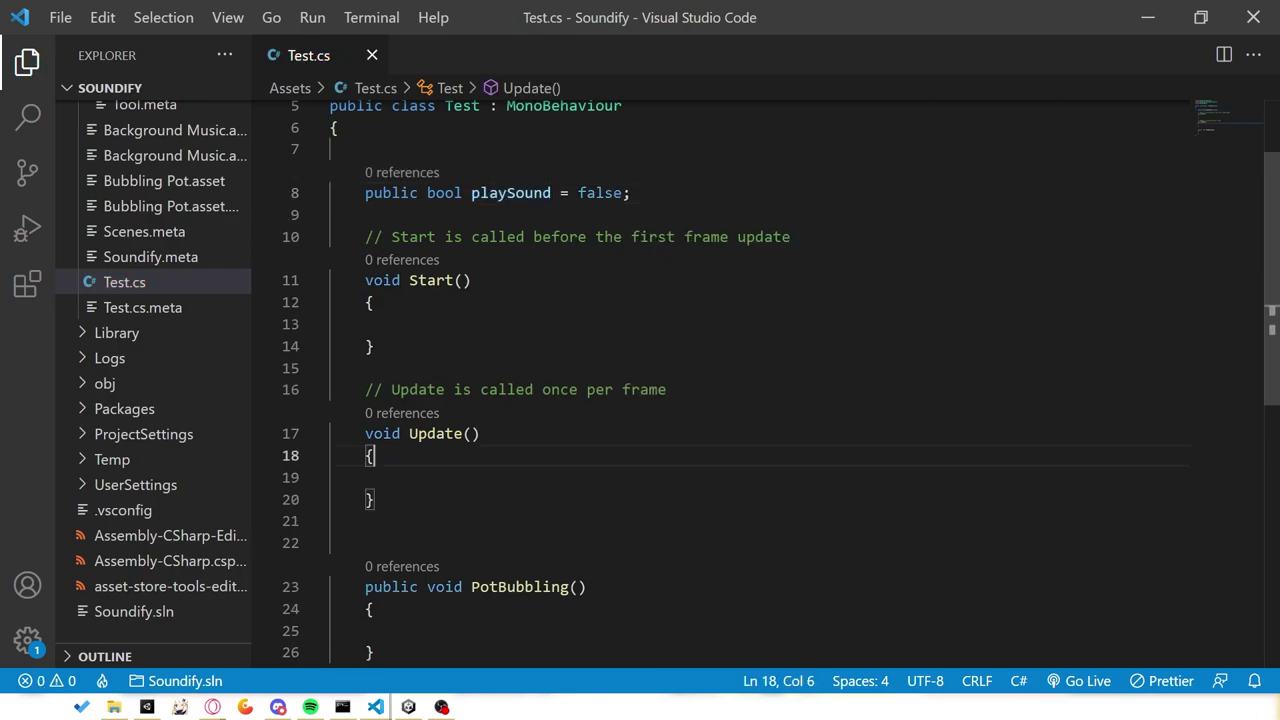
type("if (")
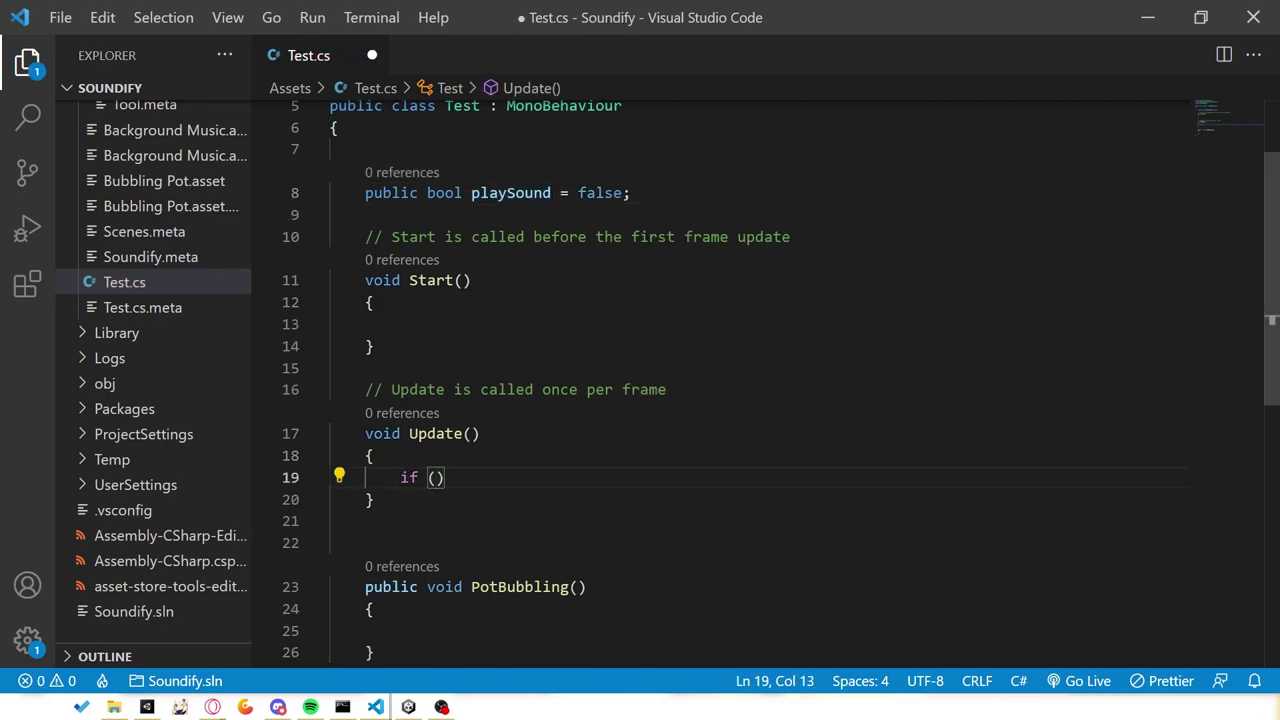
type("playSound)")
key("Return")
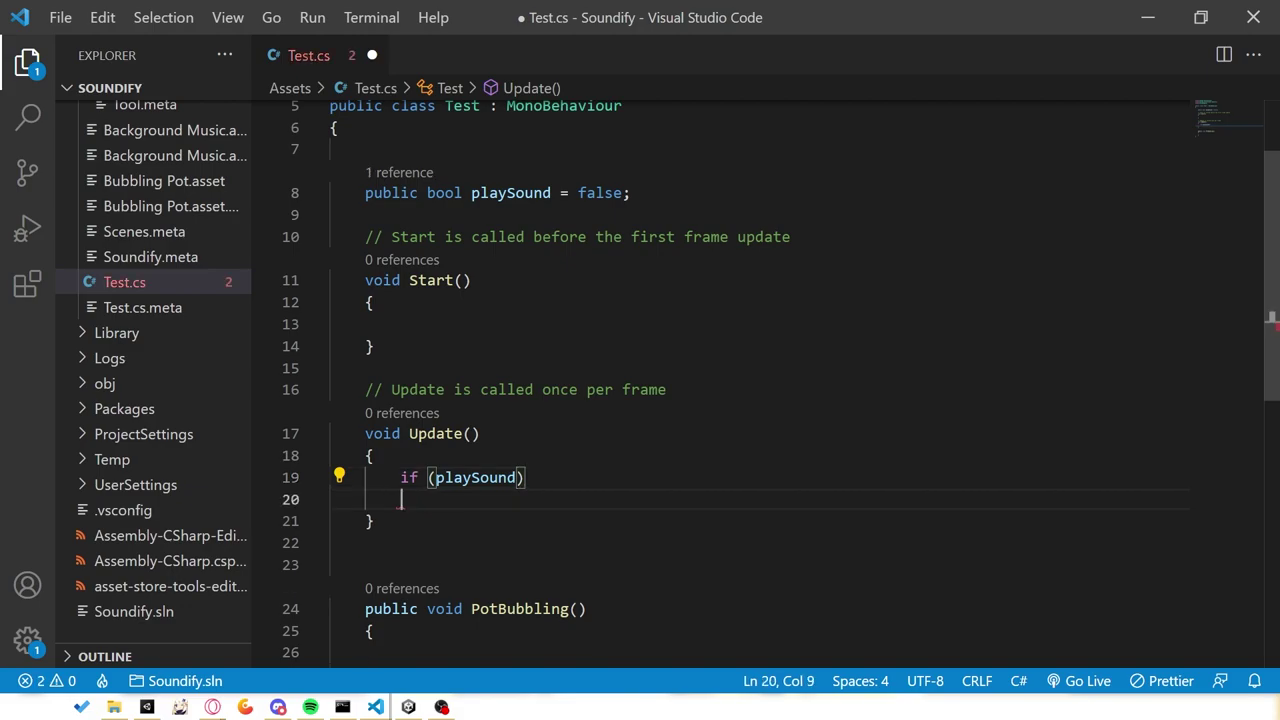
type("Pot")
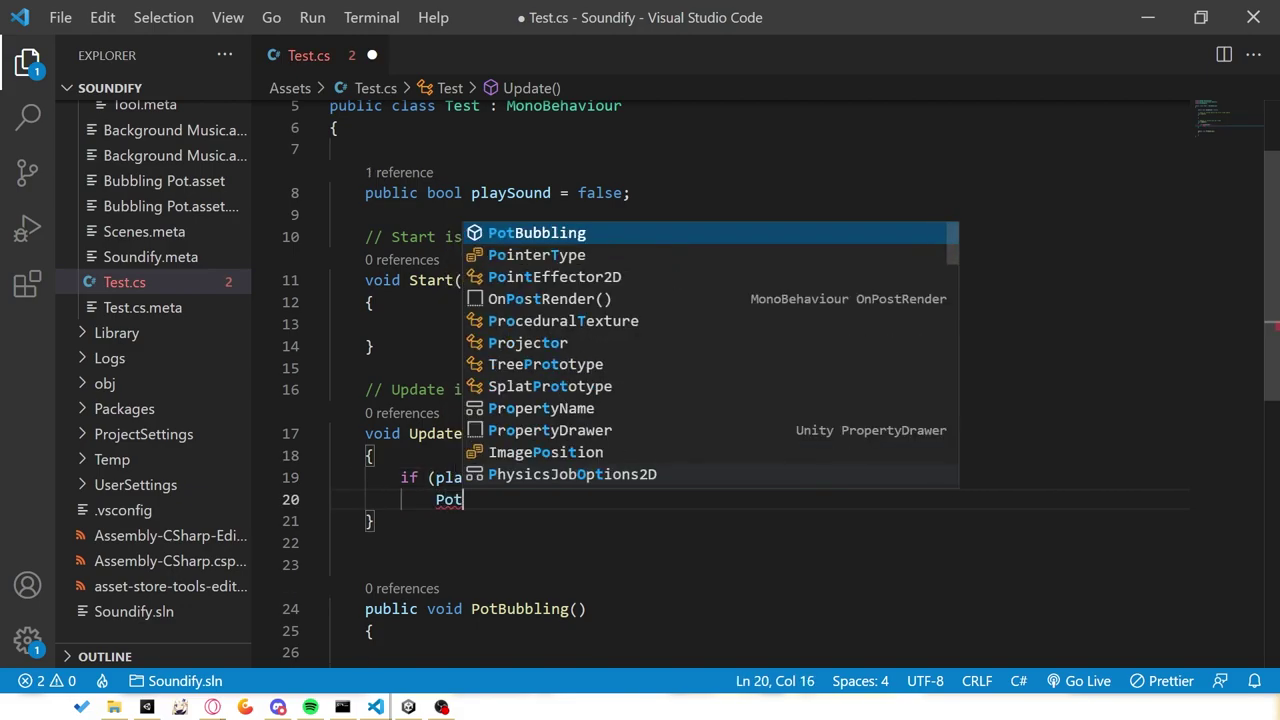
type("Bu")
key("Tab")
type("();")
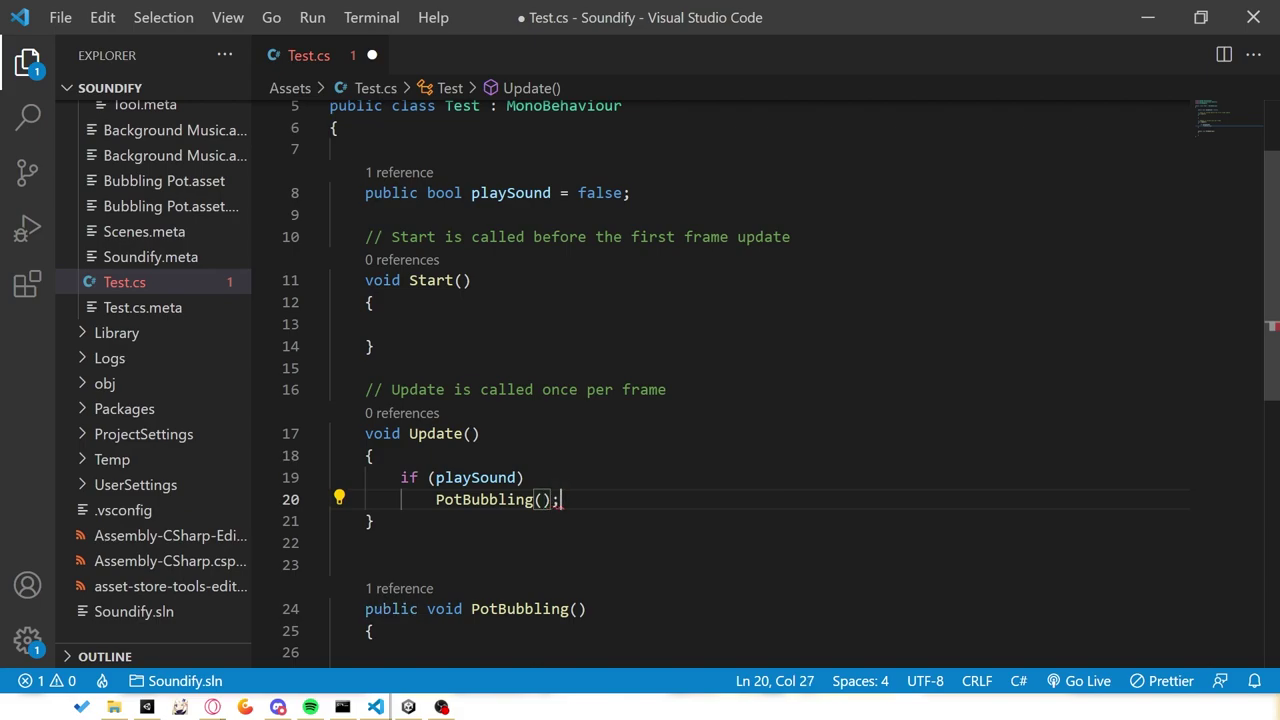
key("Up")
key("Return")
type("{")
key("Return")
key("Down")
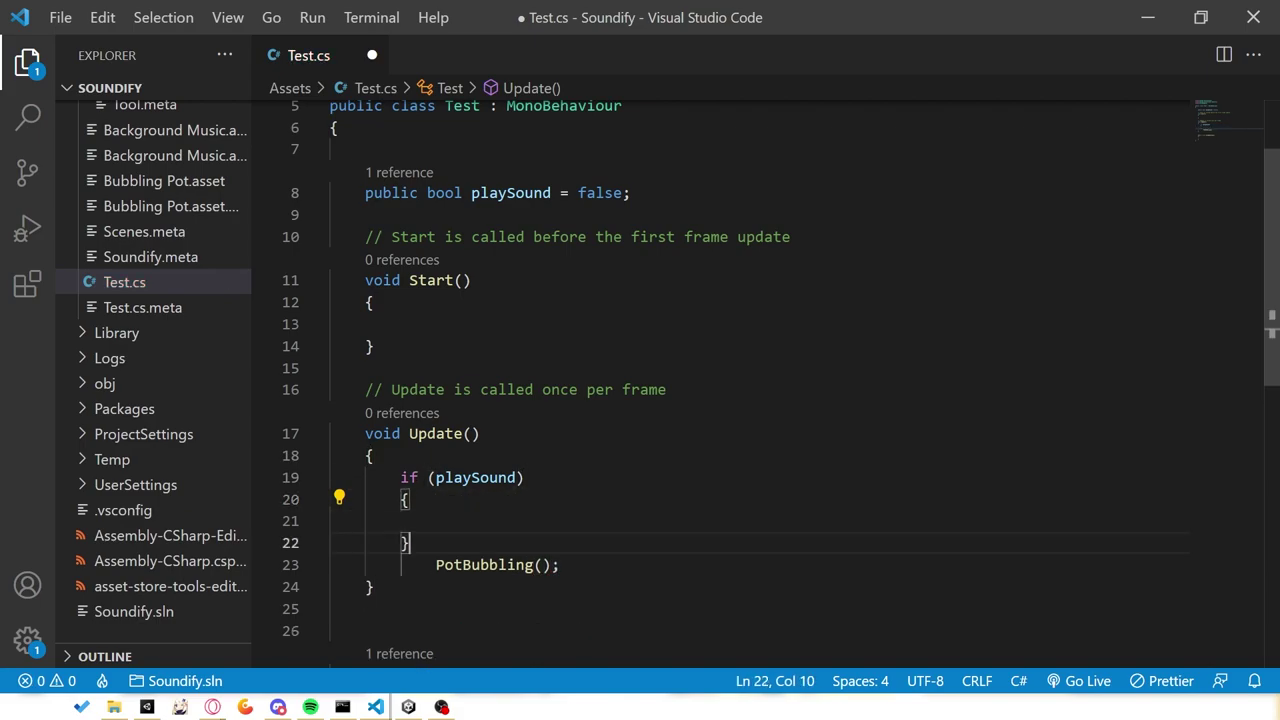
key("Down")
key("alt+Up")
key("alt+Up")
- Add playSound = false; after the PotBubbling() call and save Test.cs
key("Down")
key("Tab")
key("Tab")
key("Tab")
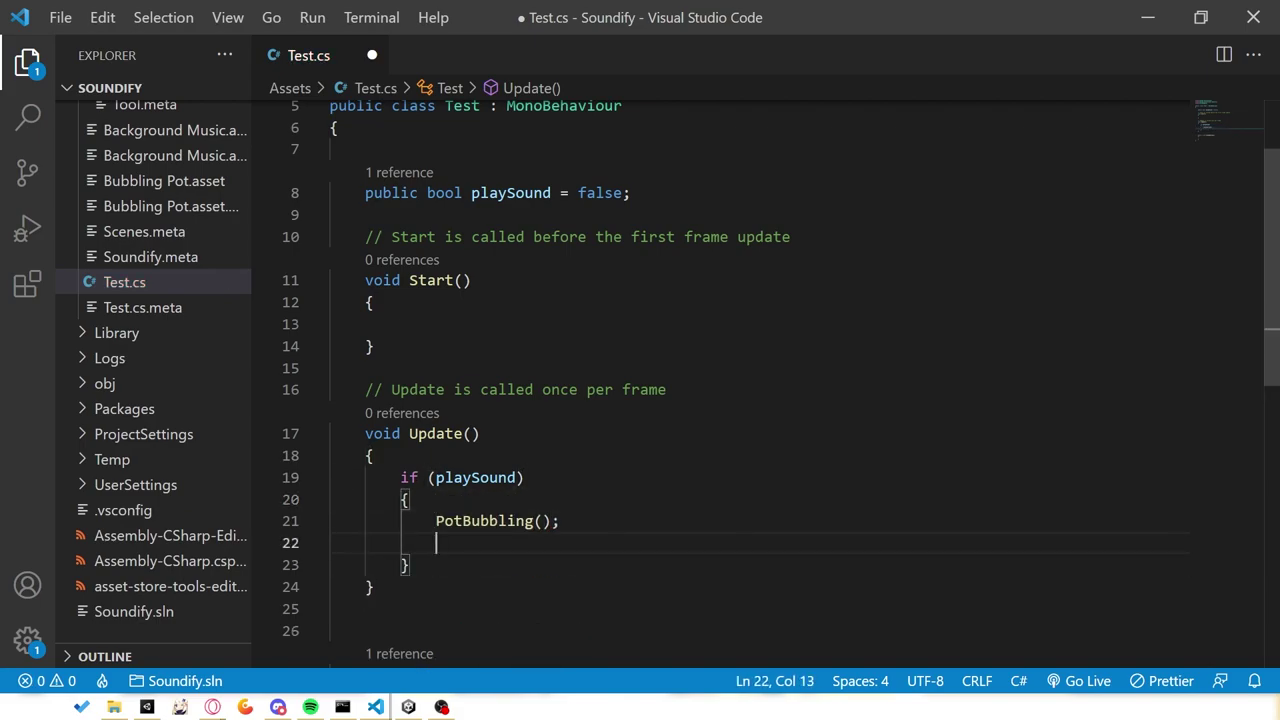
type("playSo")
key("Tab")
type("= f")
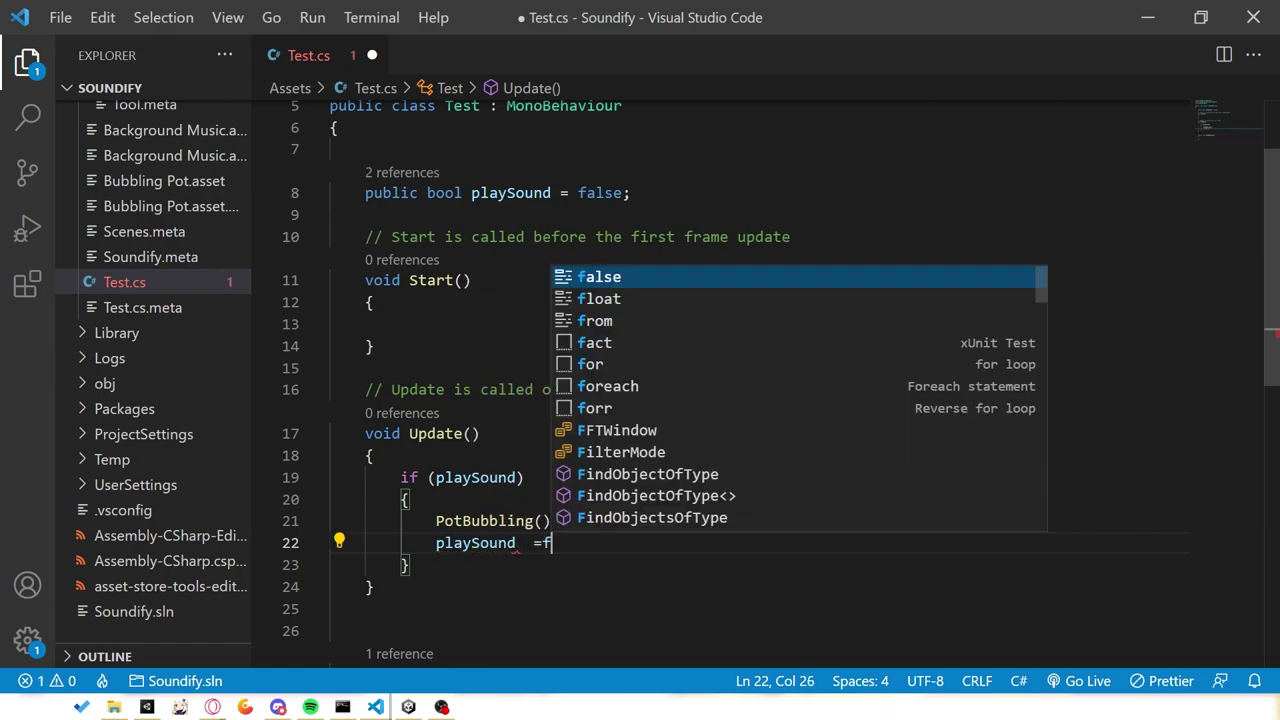
key("BackSpace")
key("BackSpace")
key("BackSpace")
type("= false;")
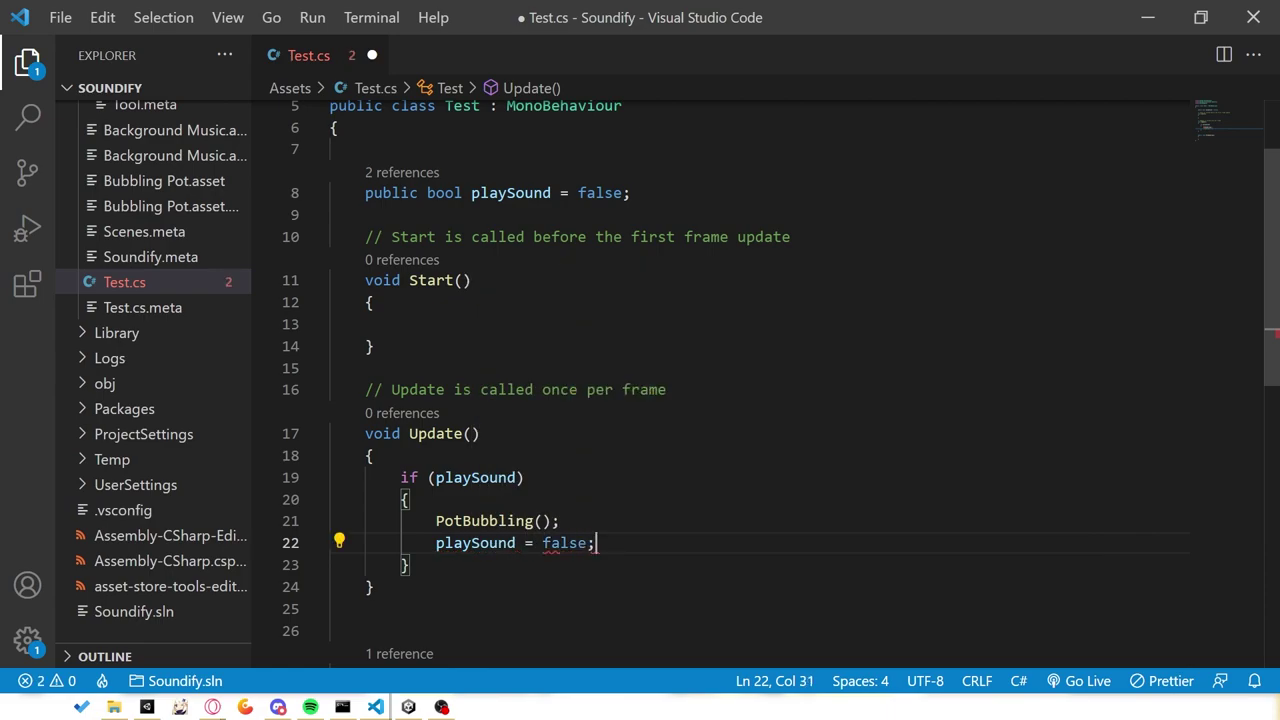
key("ctrl+s")
scroll(760, 380, "down", 2)
scroll(760, 380, "up", 3)
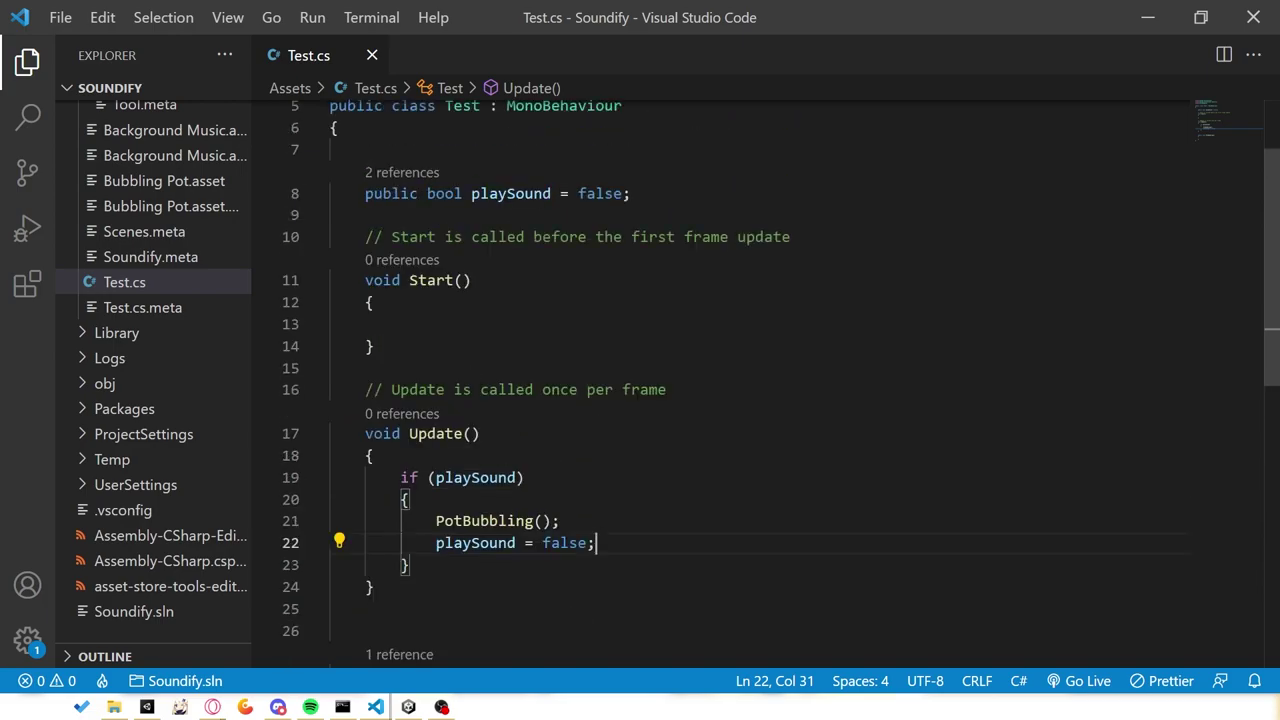
scroll(760, 380, "down", 3)
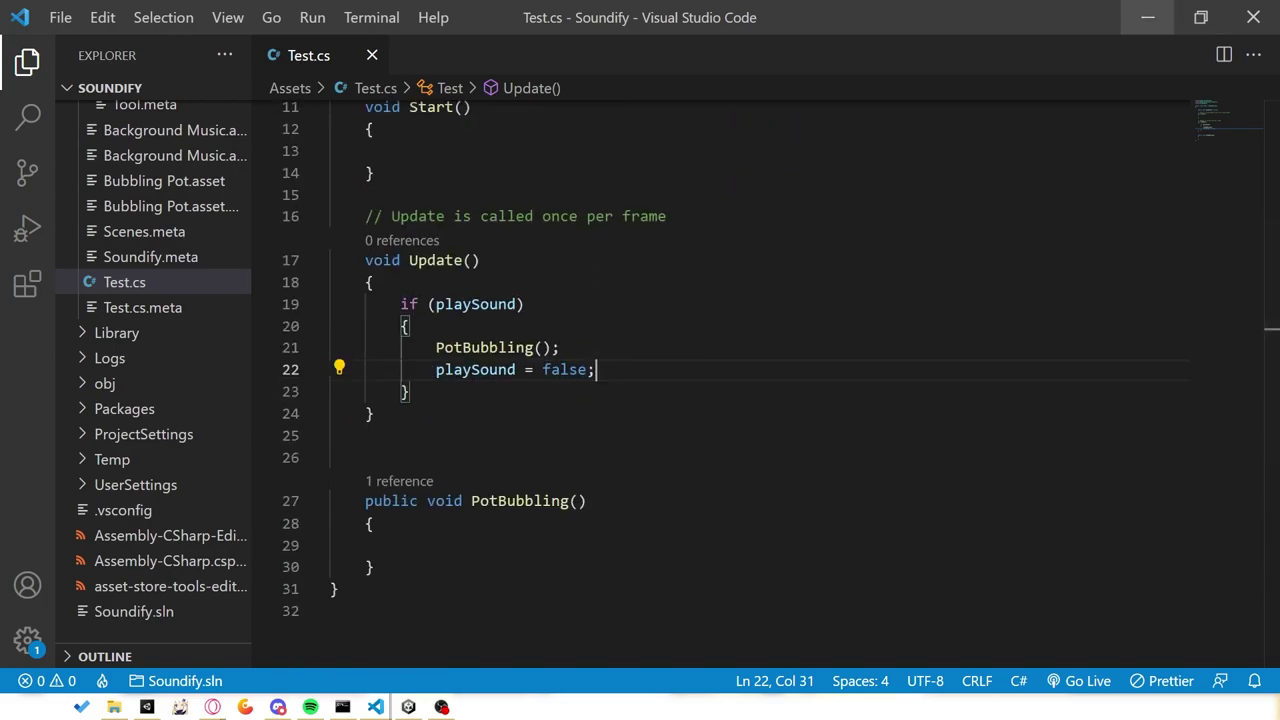
left_click(1148, 17)
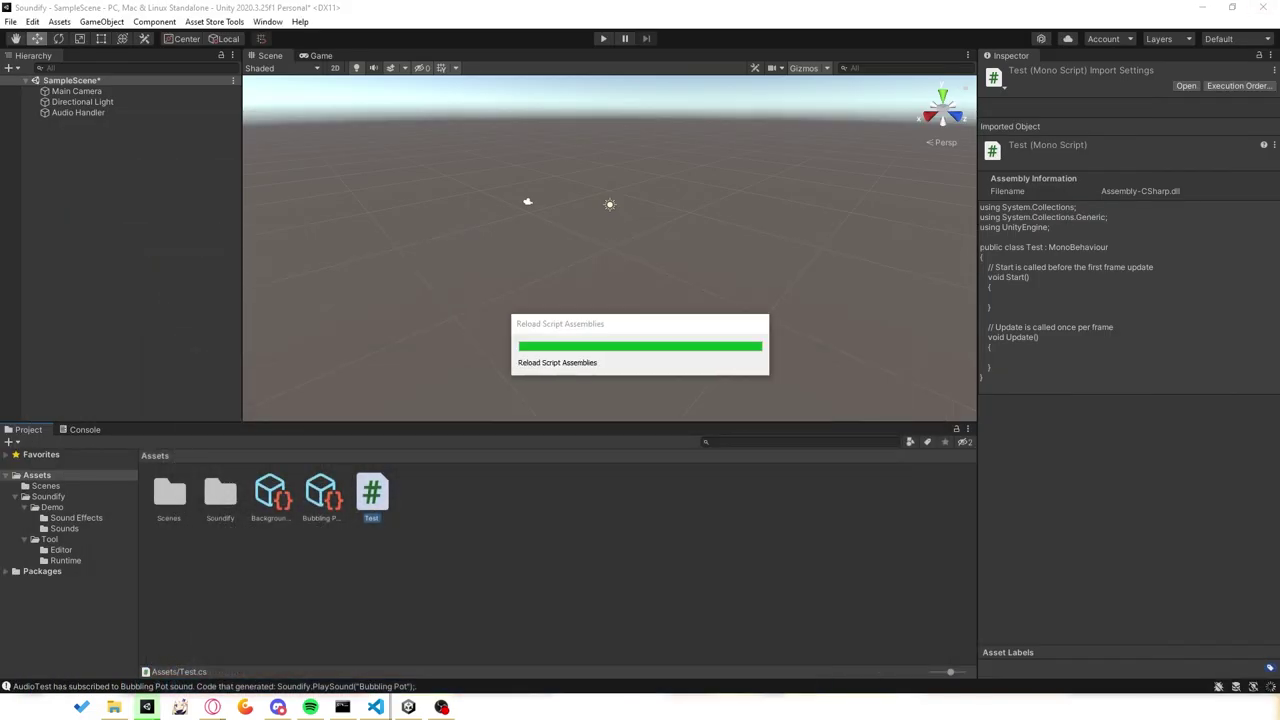
- Create an empty object named Test and attach the Test script to it
right_click(76, 159)
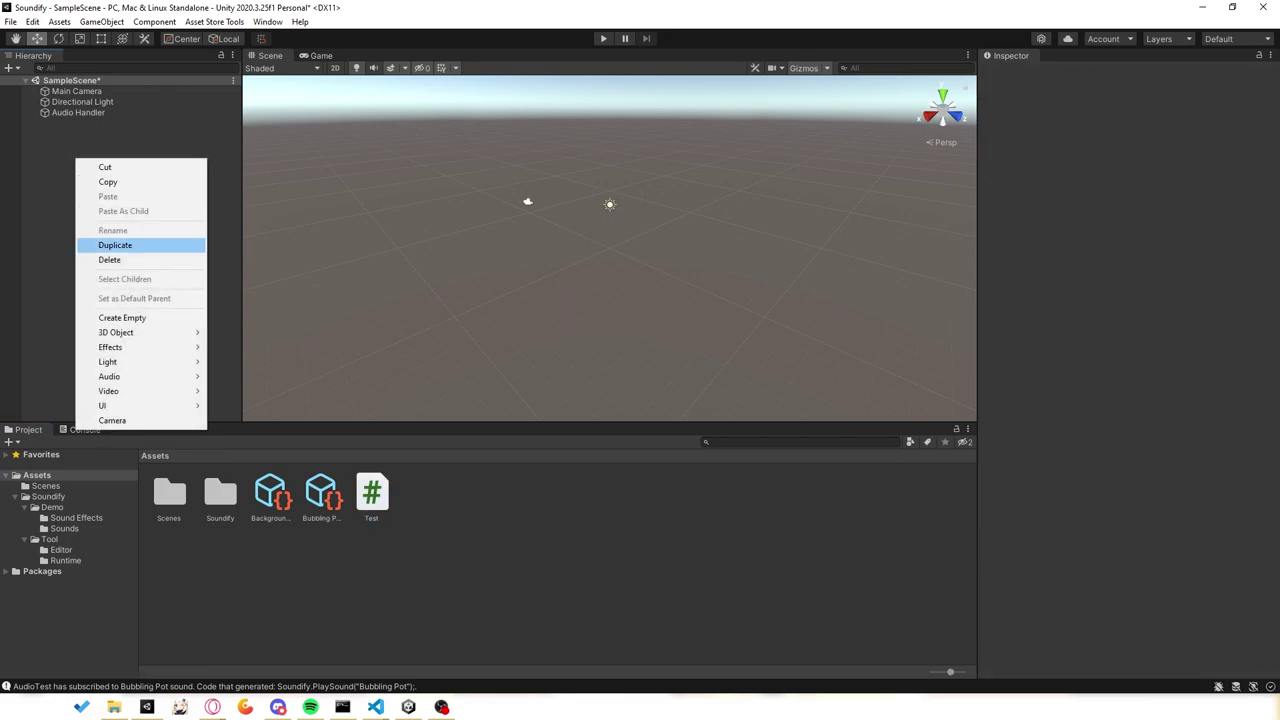
left_click(122, 317)
type("Test")
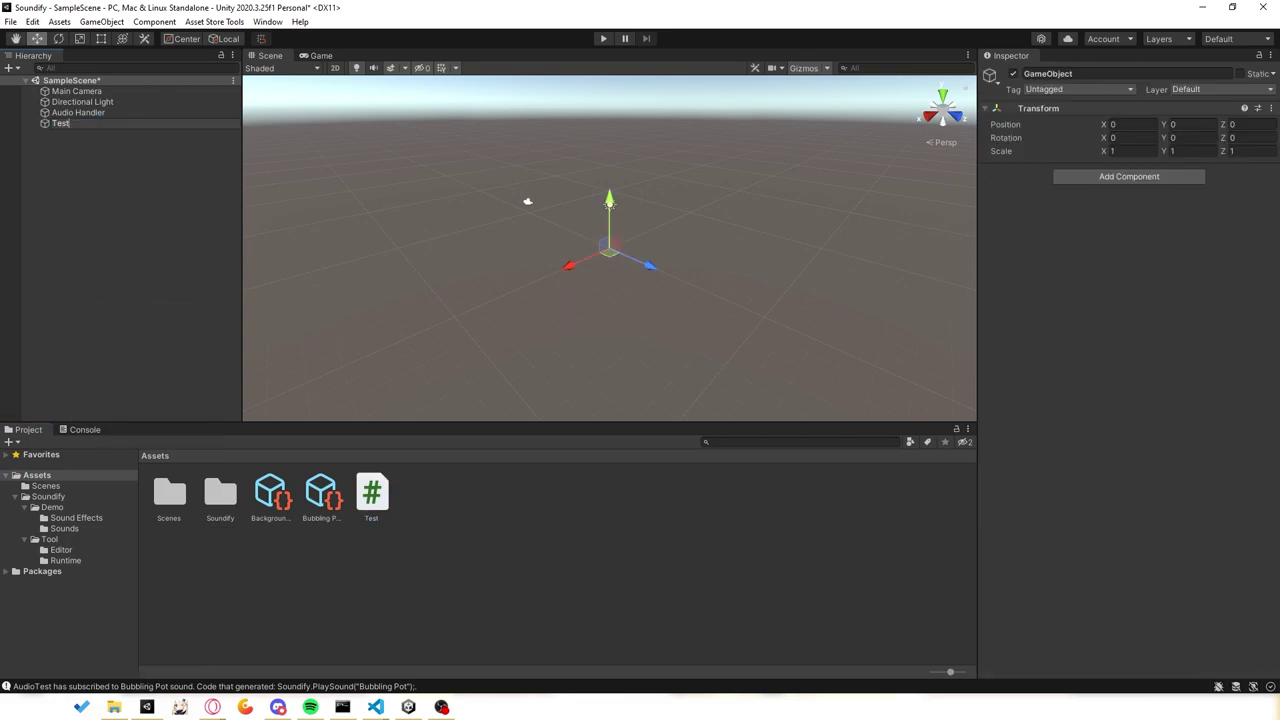
key("Return")
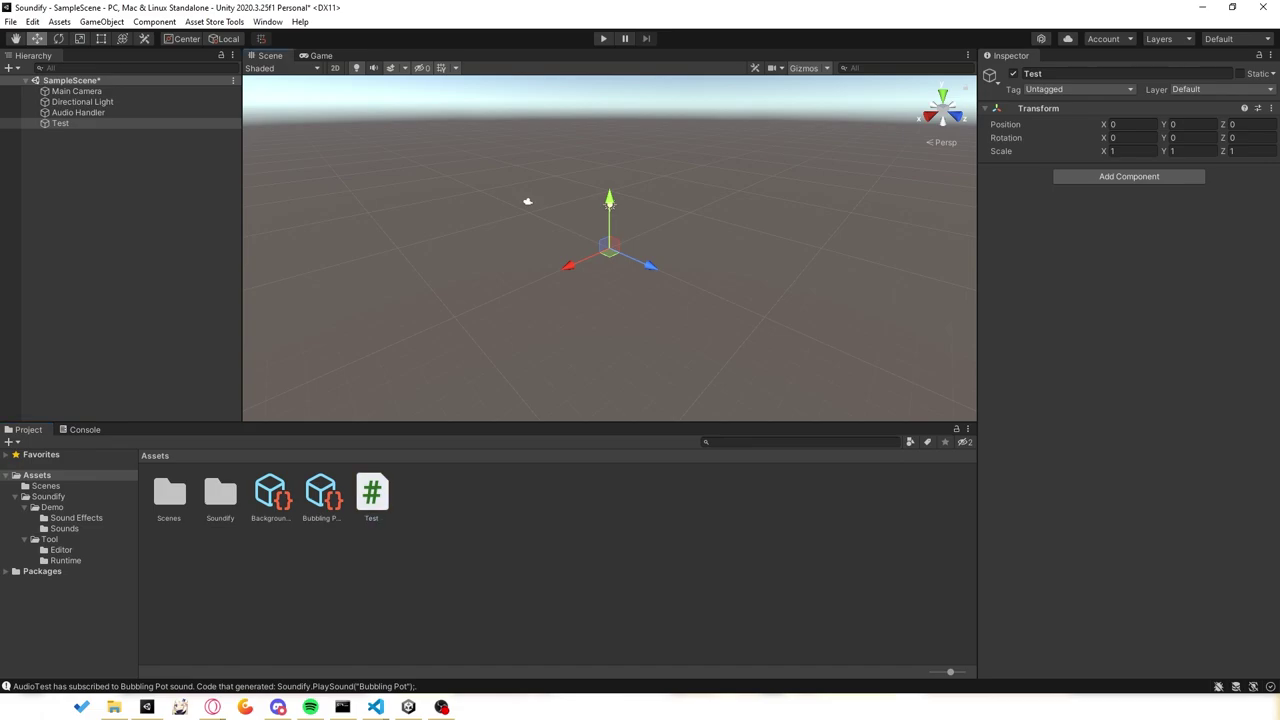
left_click_drag(371, 492, 1129, 200)
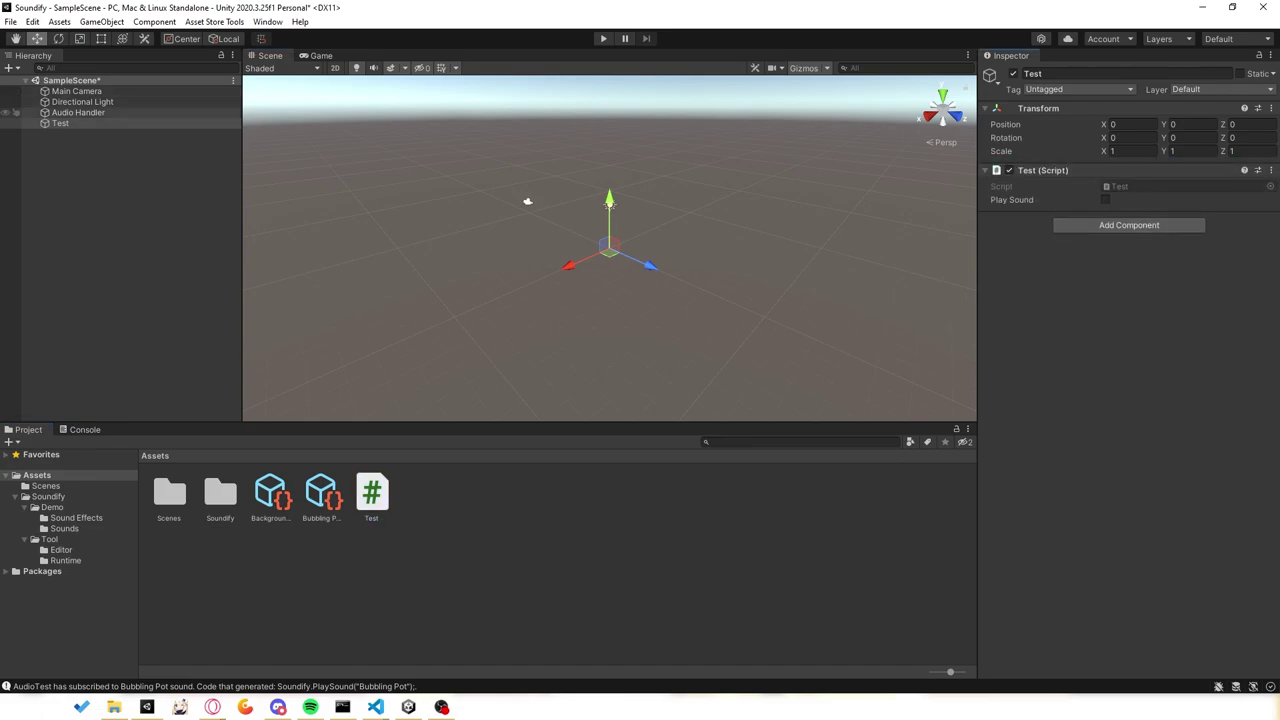
- Add an Audio Player component to the Audio Handler object
left_click(78, 112)
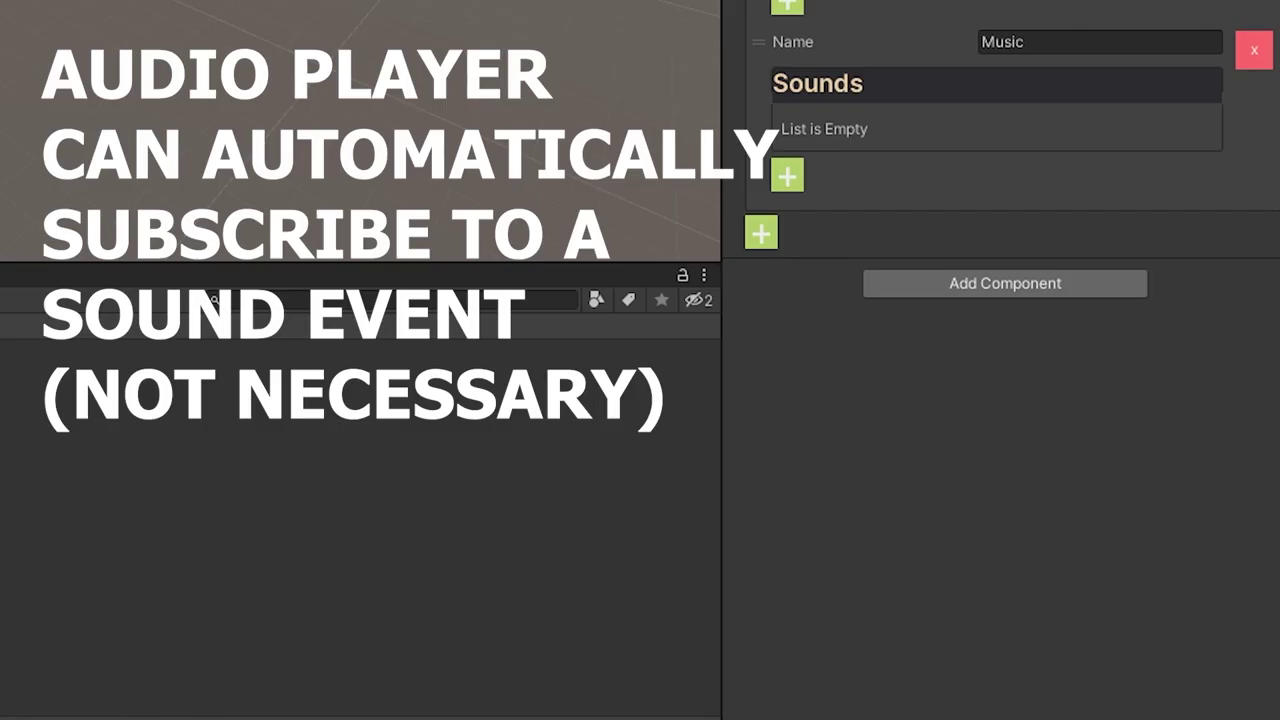
left_click(1129, 433)
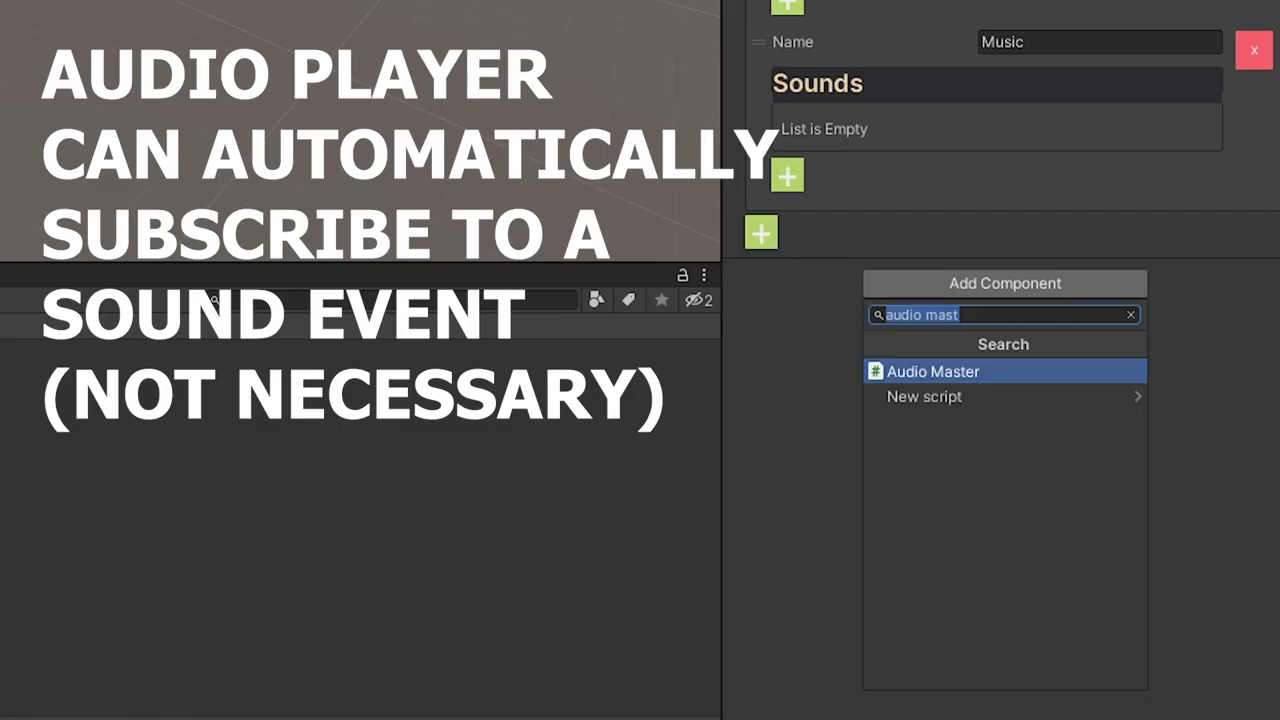
type("au")
key("BackSpace")
key("BackSpace")
type("aud")
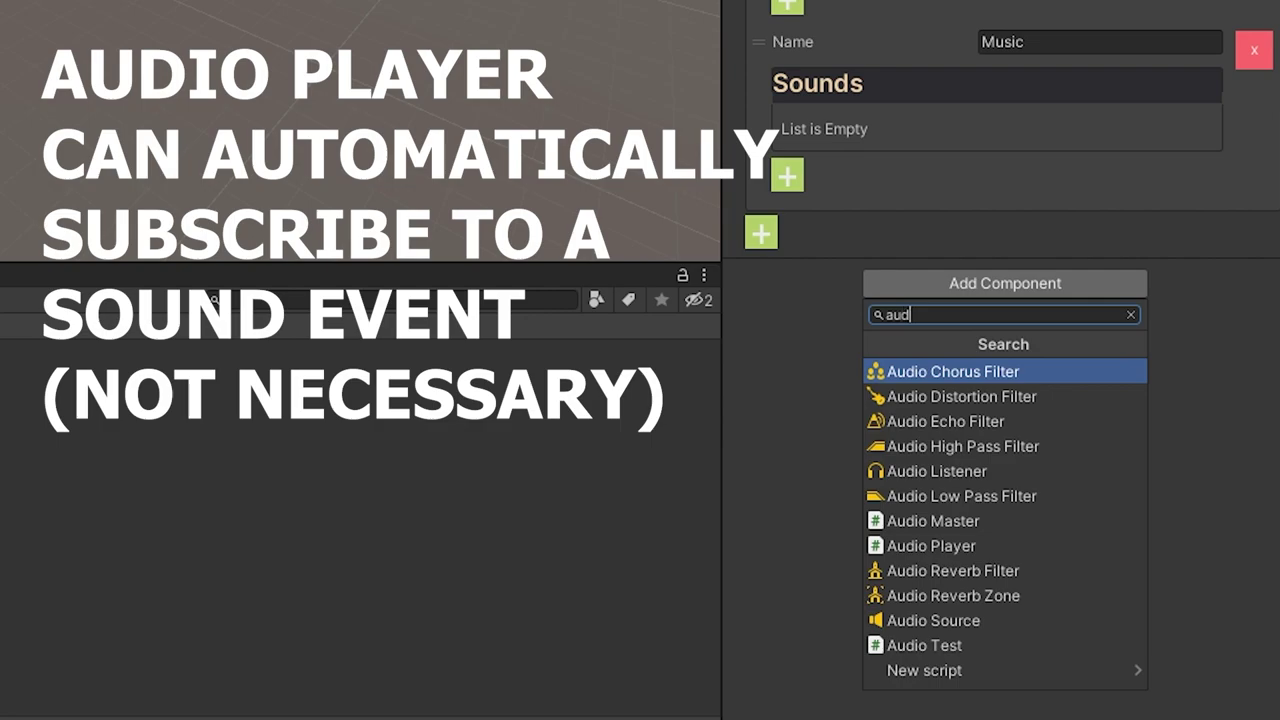
type("io play")
key("Return")
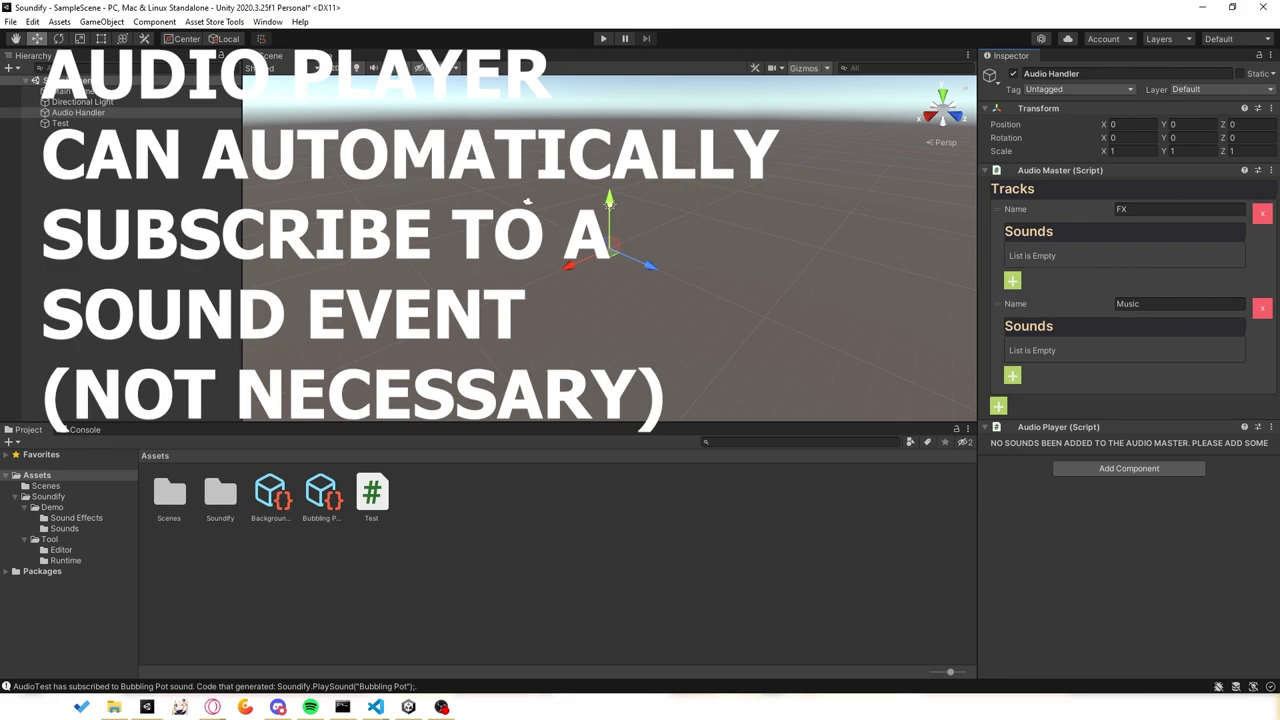
- Put Bubbling Pot in the FX track and Background Music in the Music track
left_click(1012, 280)
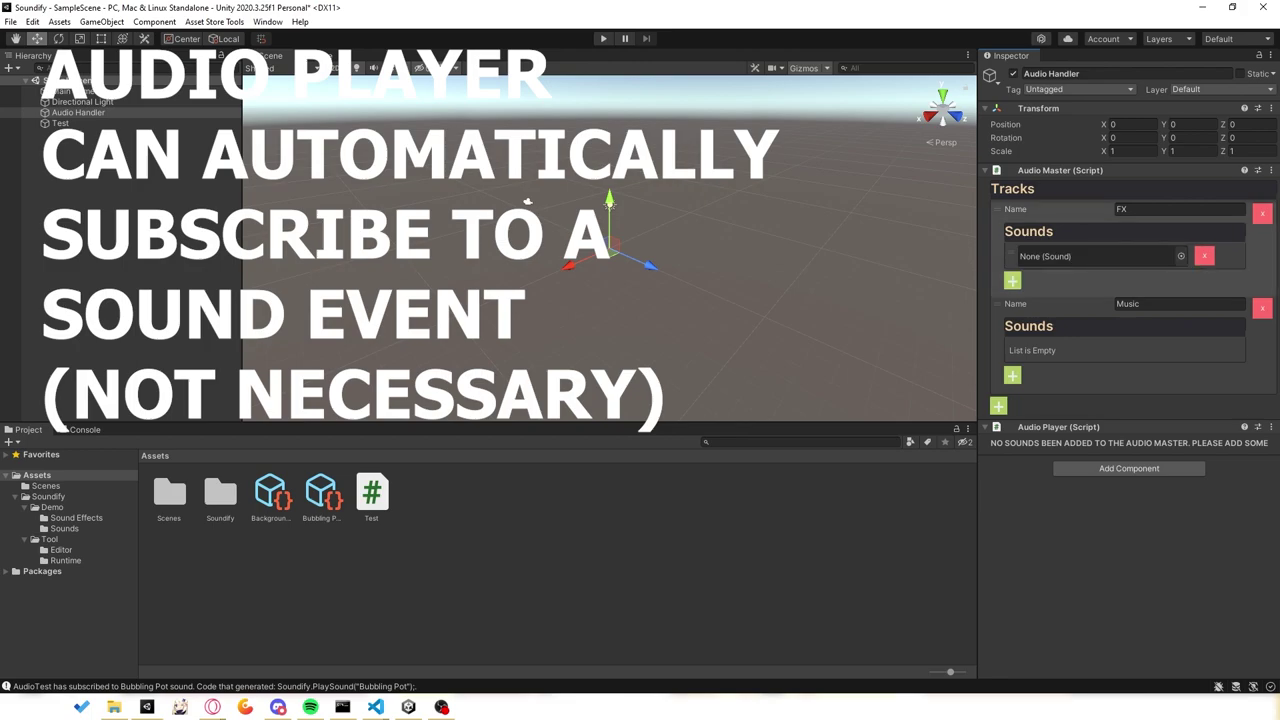
left_click(1012, 375)
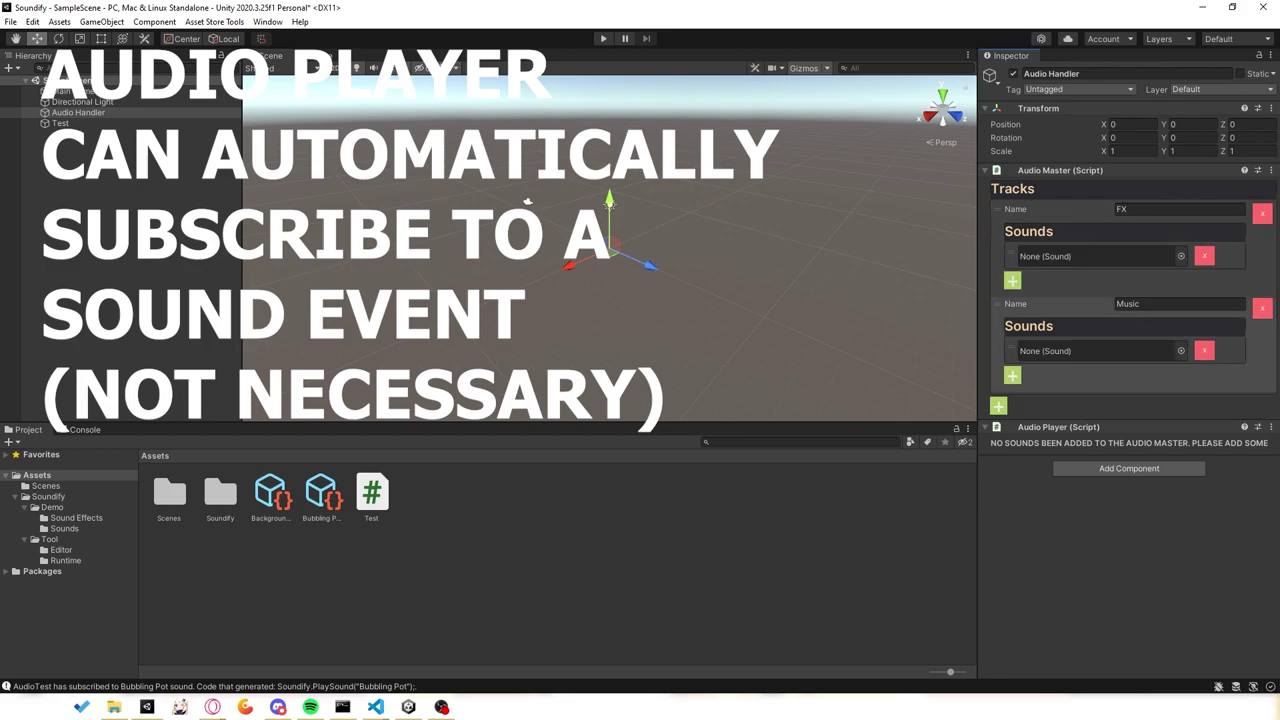
left_click_drag(270, 492, 1100, 351)
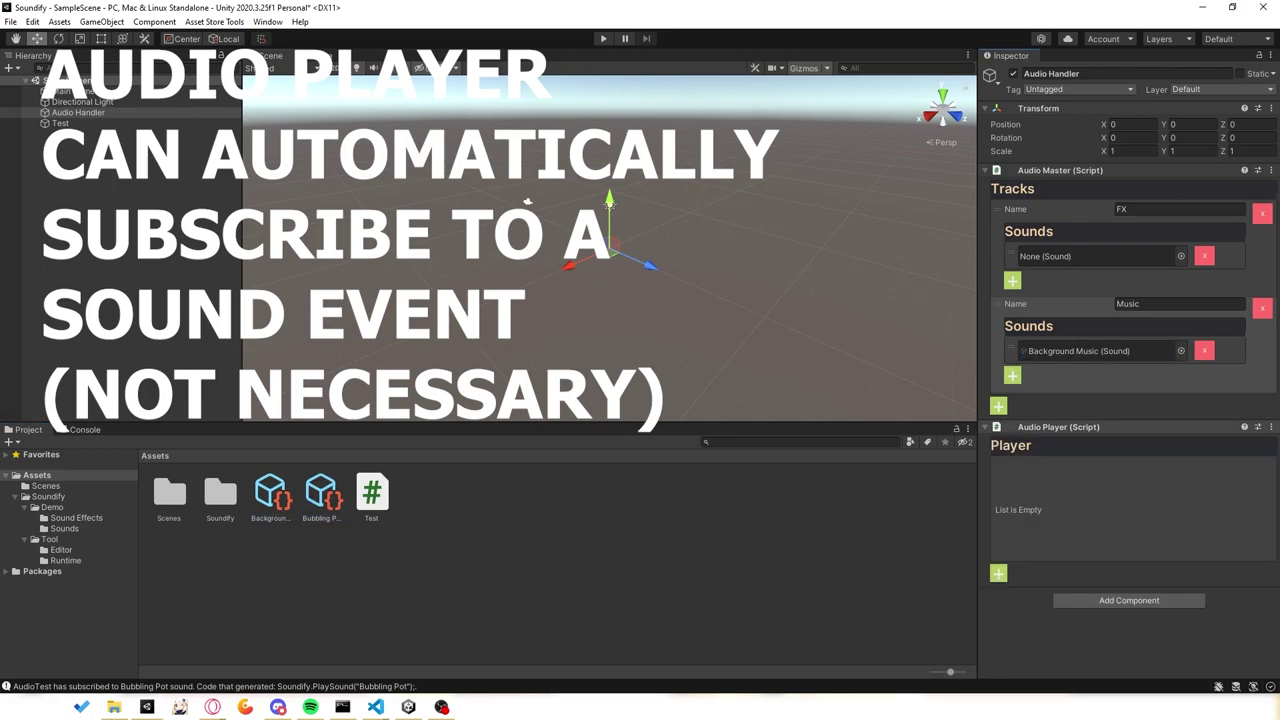
left_click_drag(321, 492, 1100, 256)
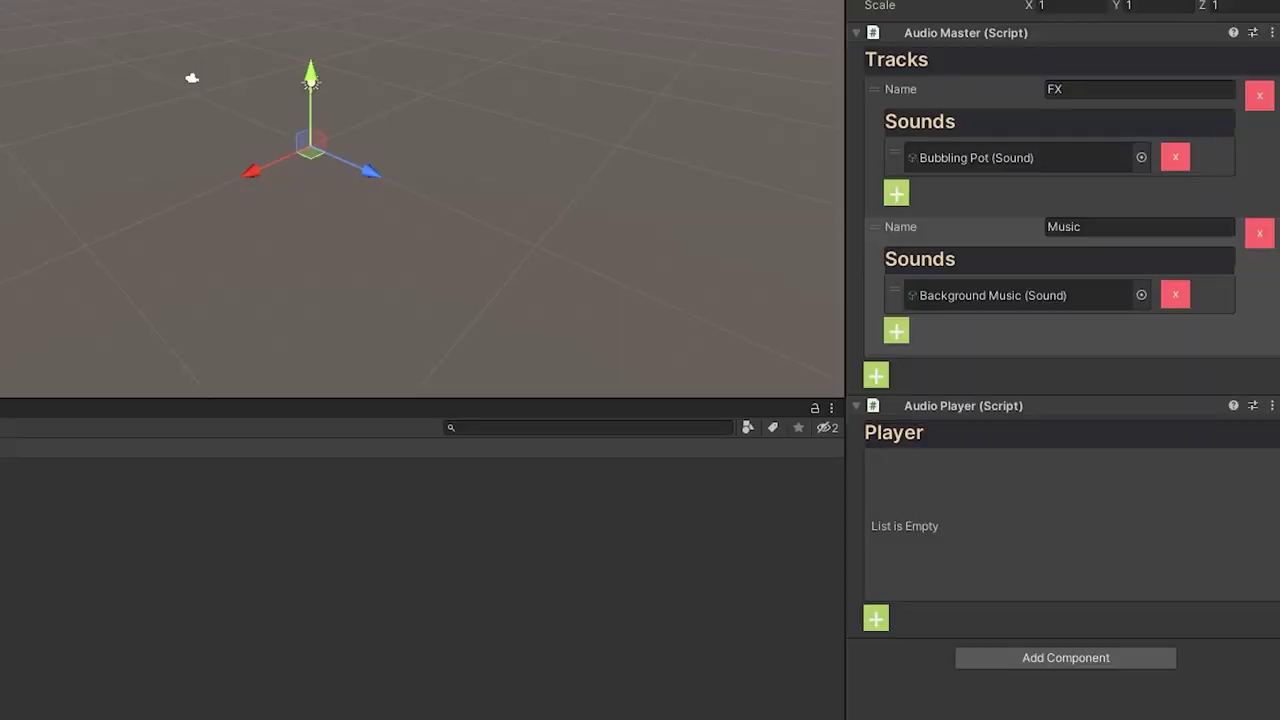
- Add an Audio Player entry whose event calls Test.PotBubbling on the Test object
left_click(876, 618)
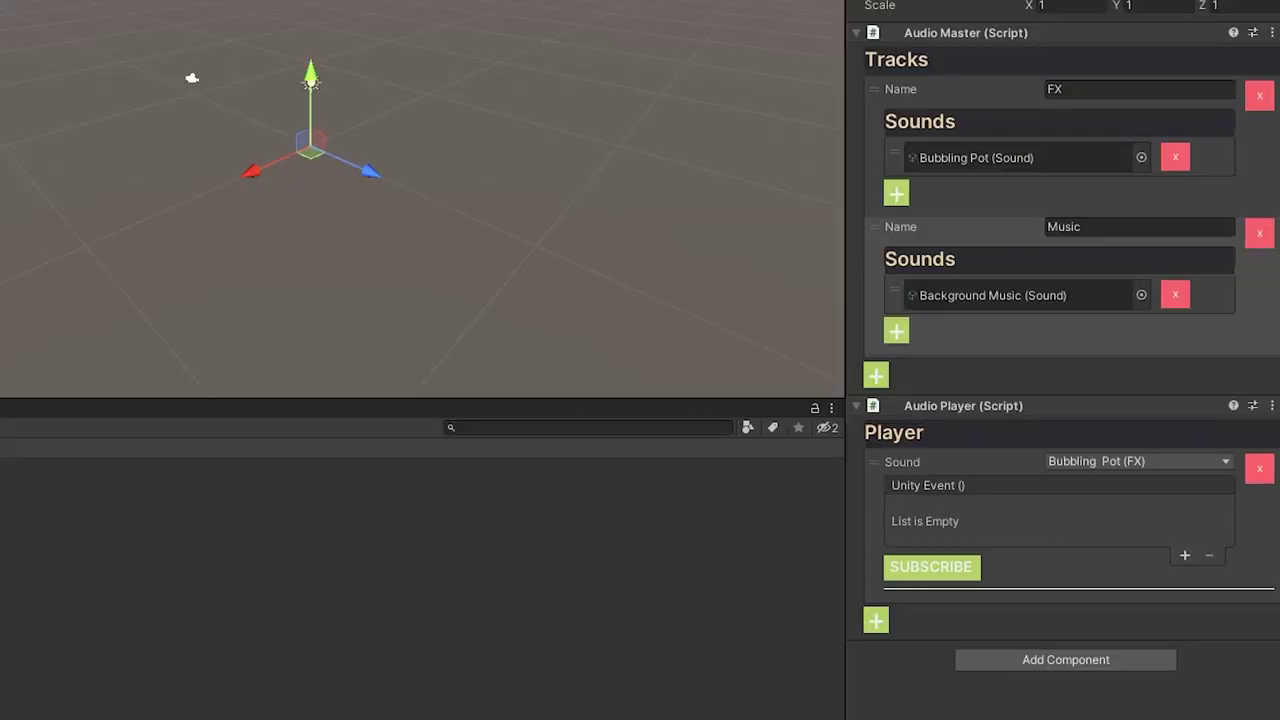
left_click(1185, 555)
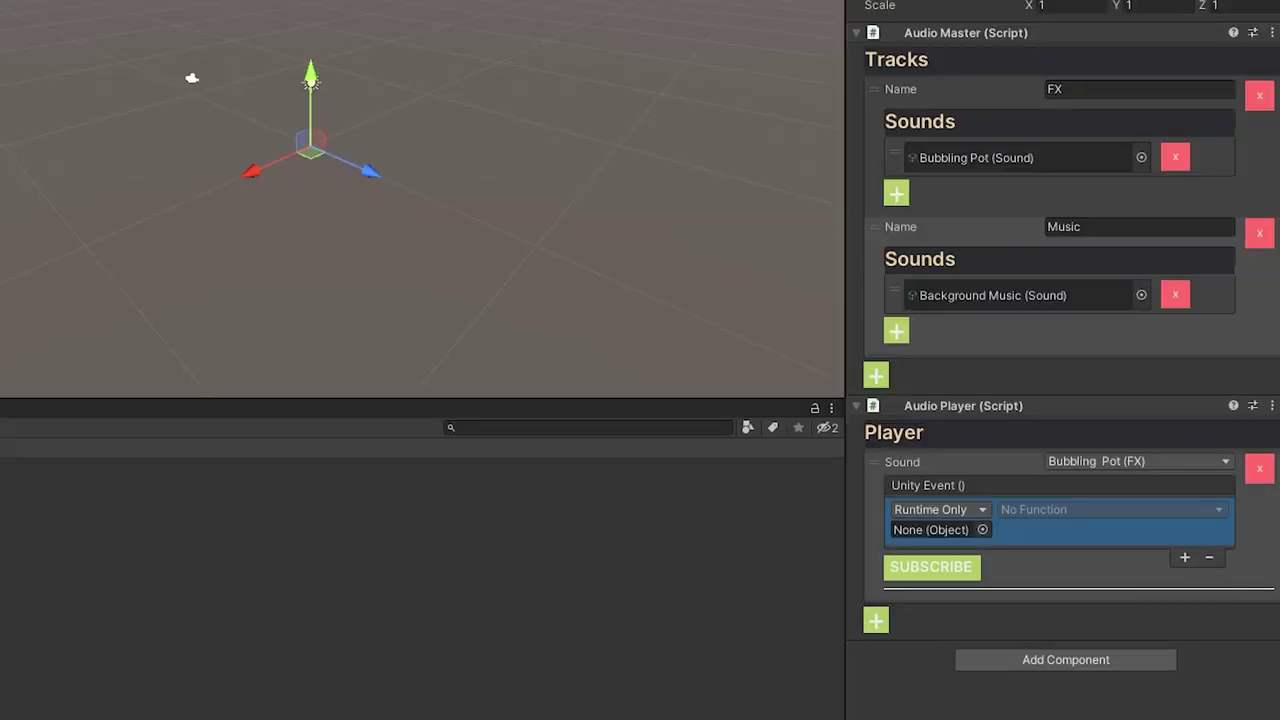
left_click_drag(200, 480, 930, 529)
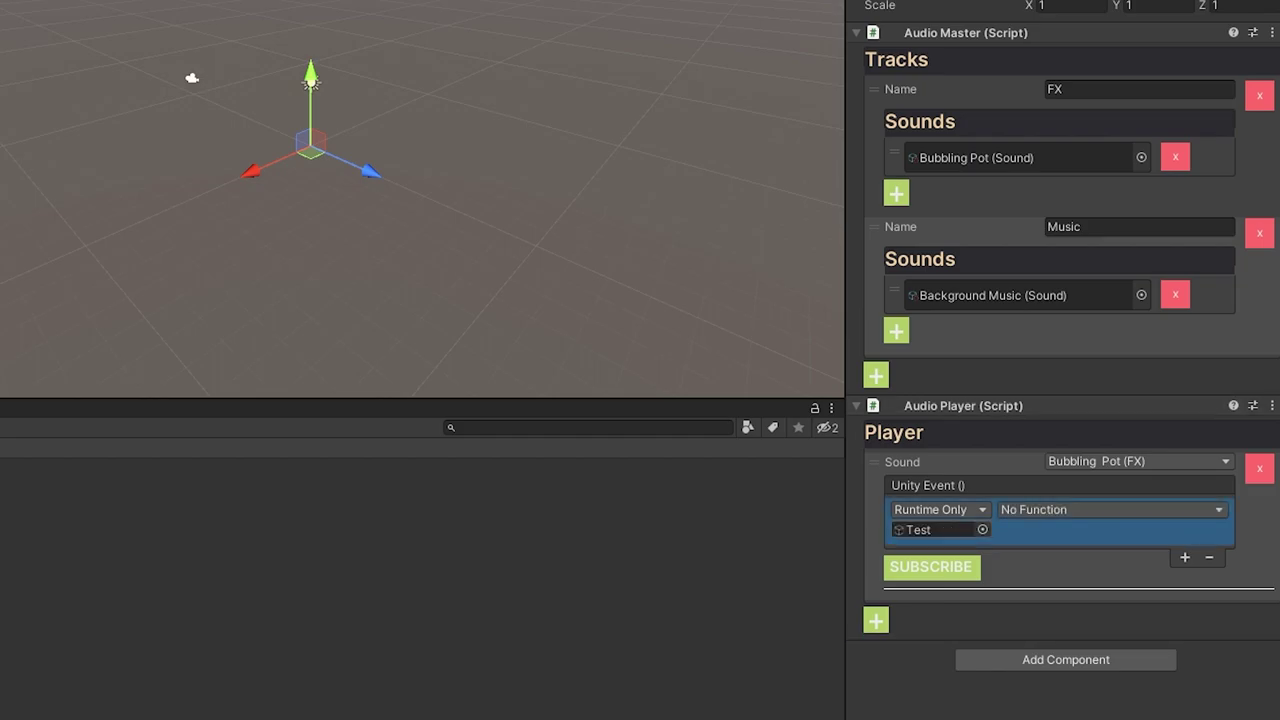
left_click(1110, 509)
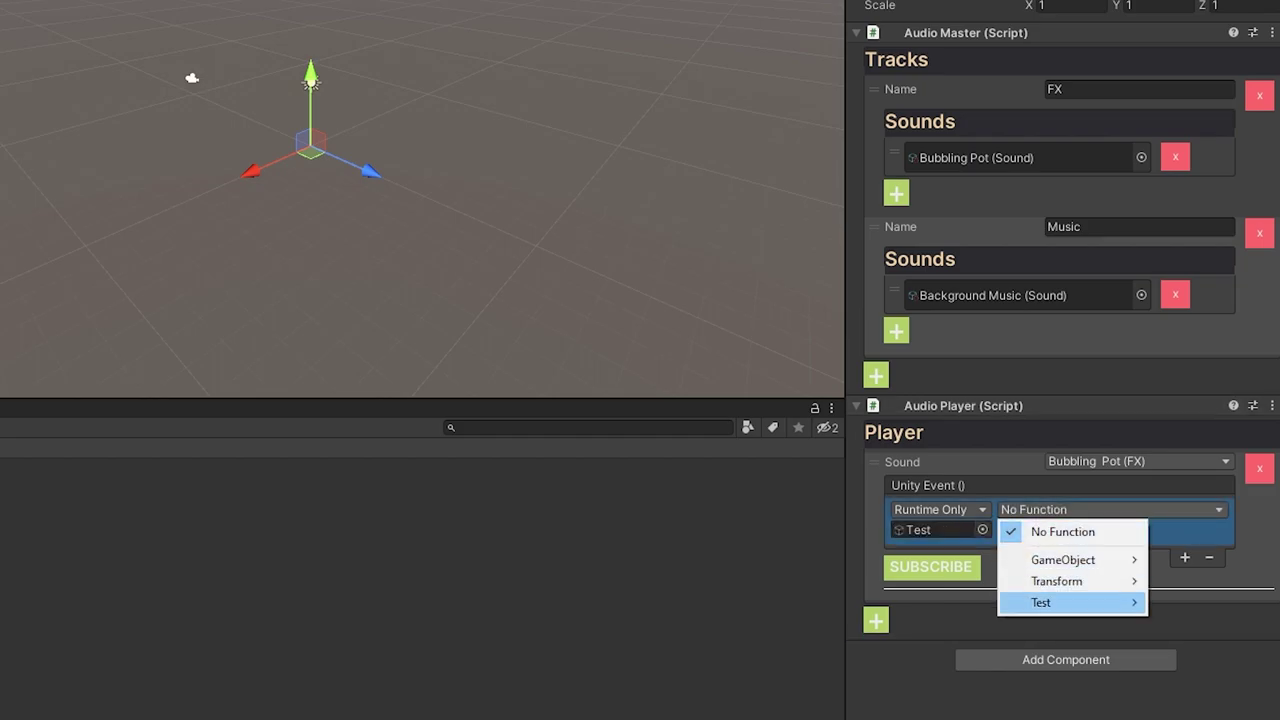
mouse_move(1045, 602)
left_click(830, 517)
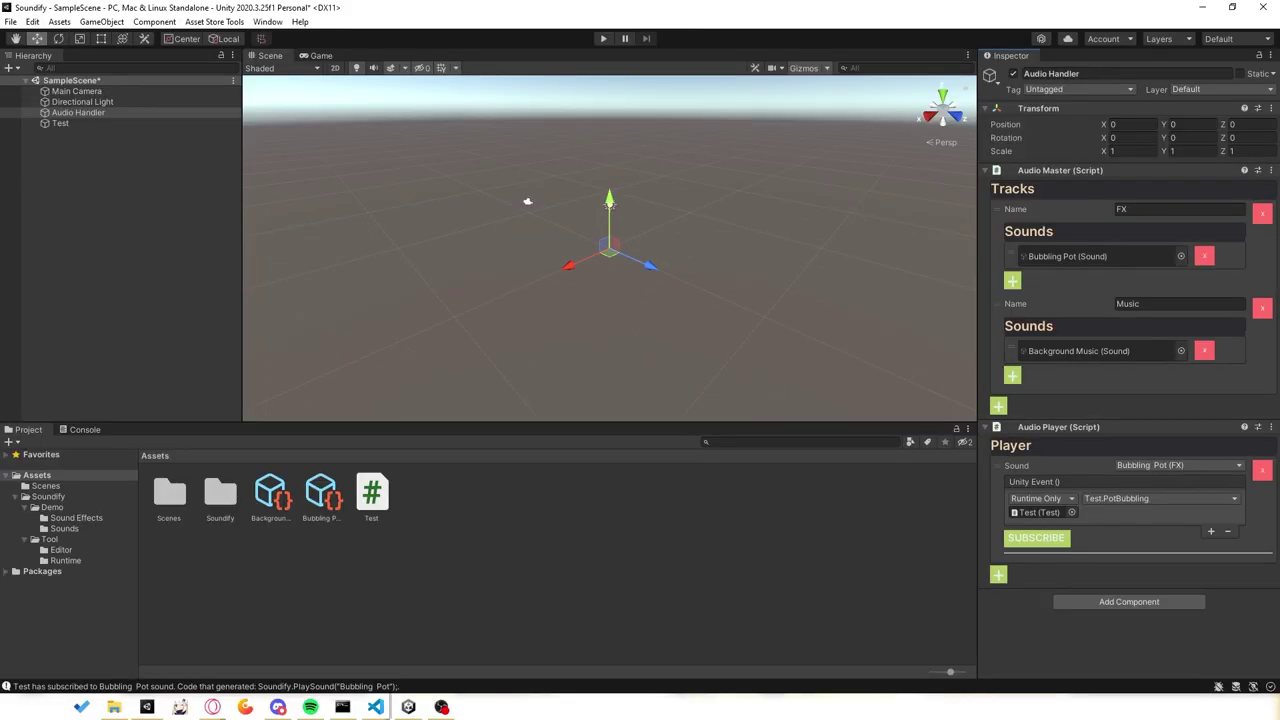
- Put the Soundify.PlaySound("Bubbling Pot") line inside Test.cs's PotBubbling method
mouse_move(375, 707)
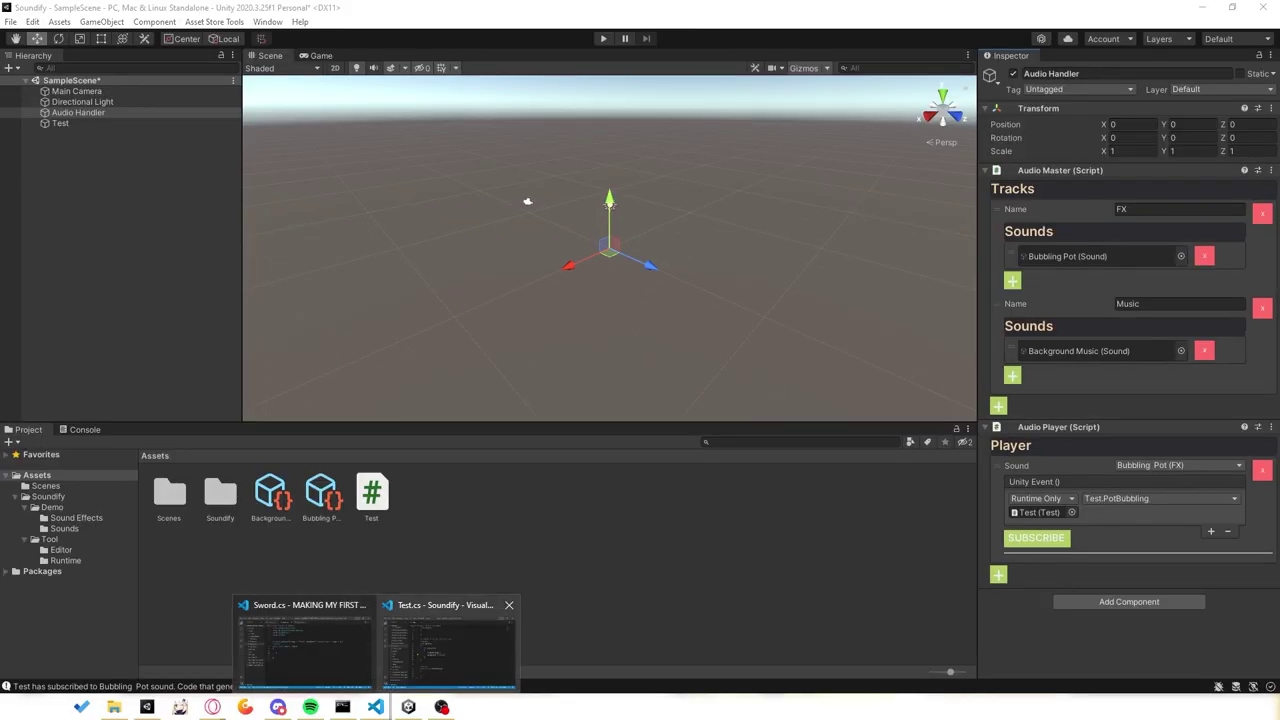
left_click(448, 648)
scroll(700, 350, "down", 1)
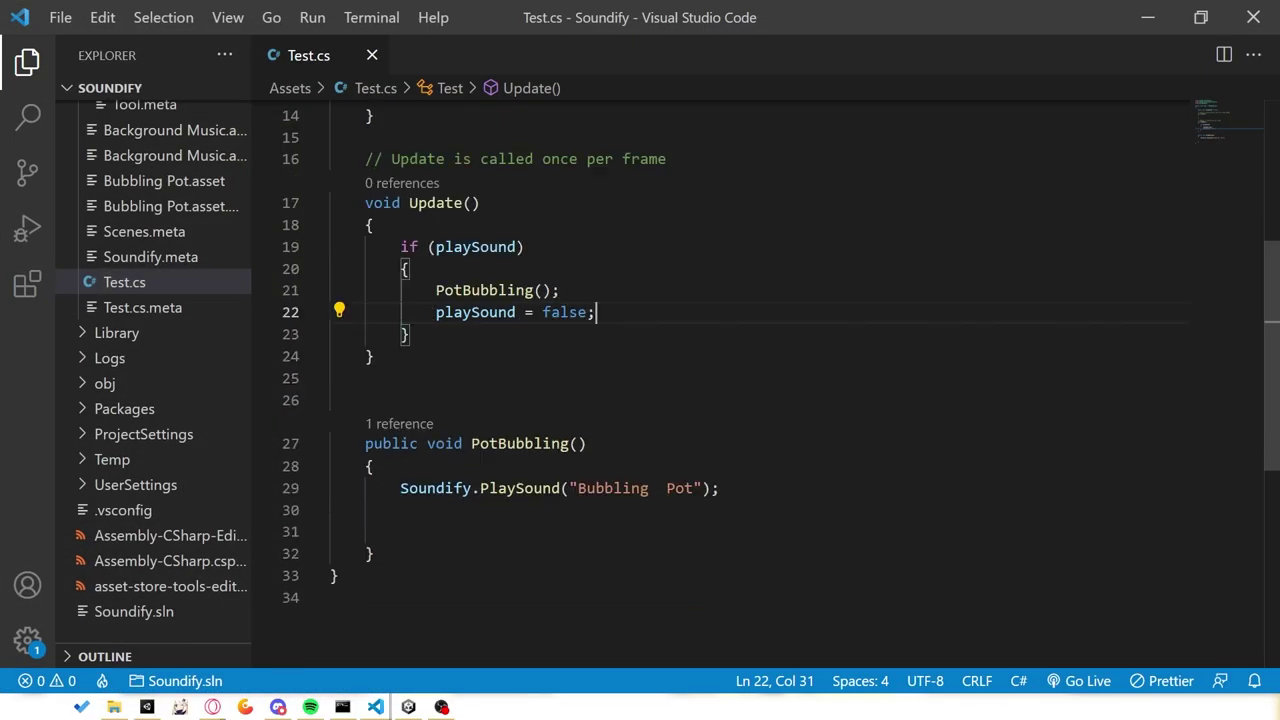
left_click(331, 509)
left_click_drag(728, 487, 400, 487)
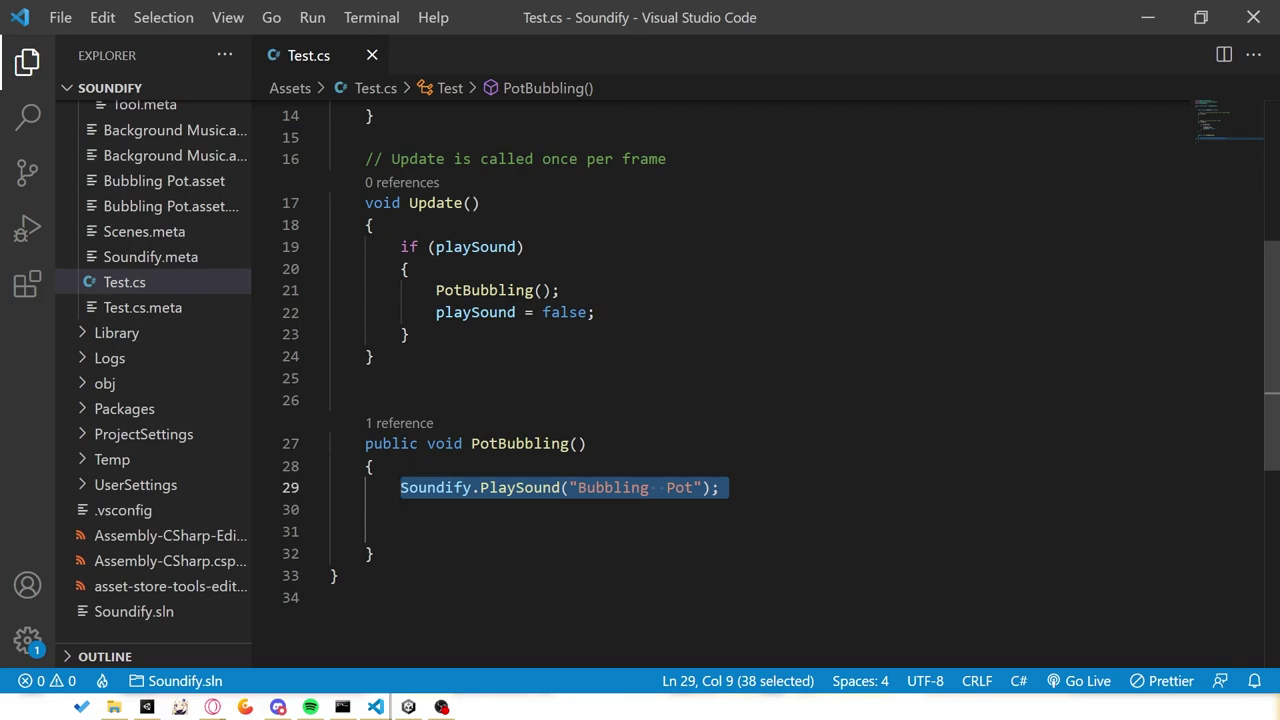
left_click(331, 509)
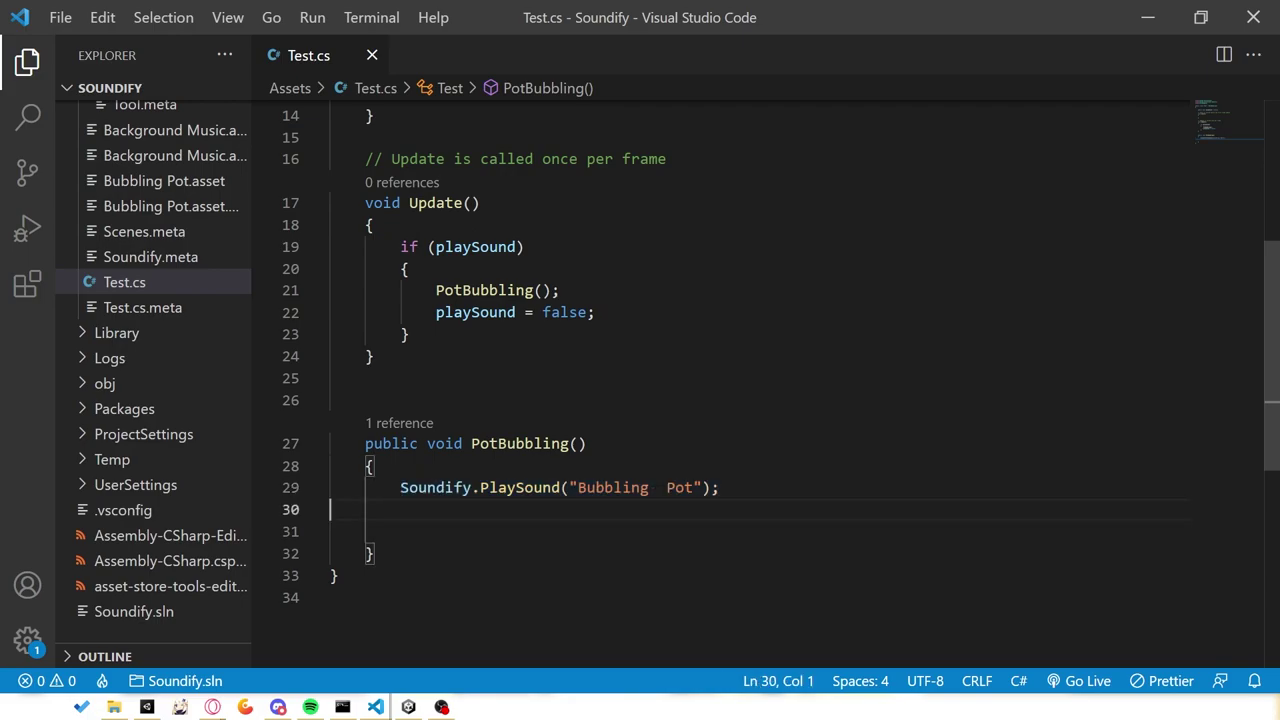
scroll(331, 509, "up", 1)
scroll(540, 400, "up", 1)
scroll(540, 400, "down", 1)
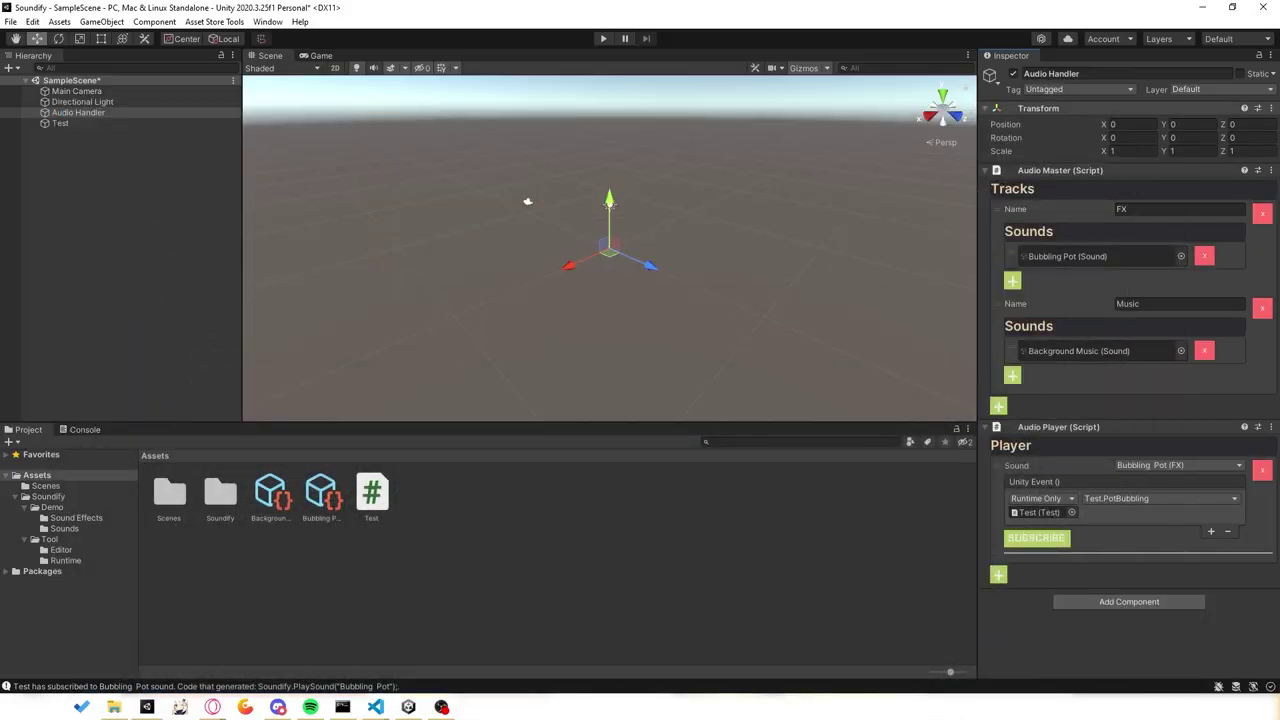
- Enter Play mode, select the Test object and tick its Play Sound checkbox
left_click(528, 201)
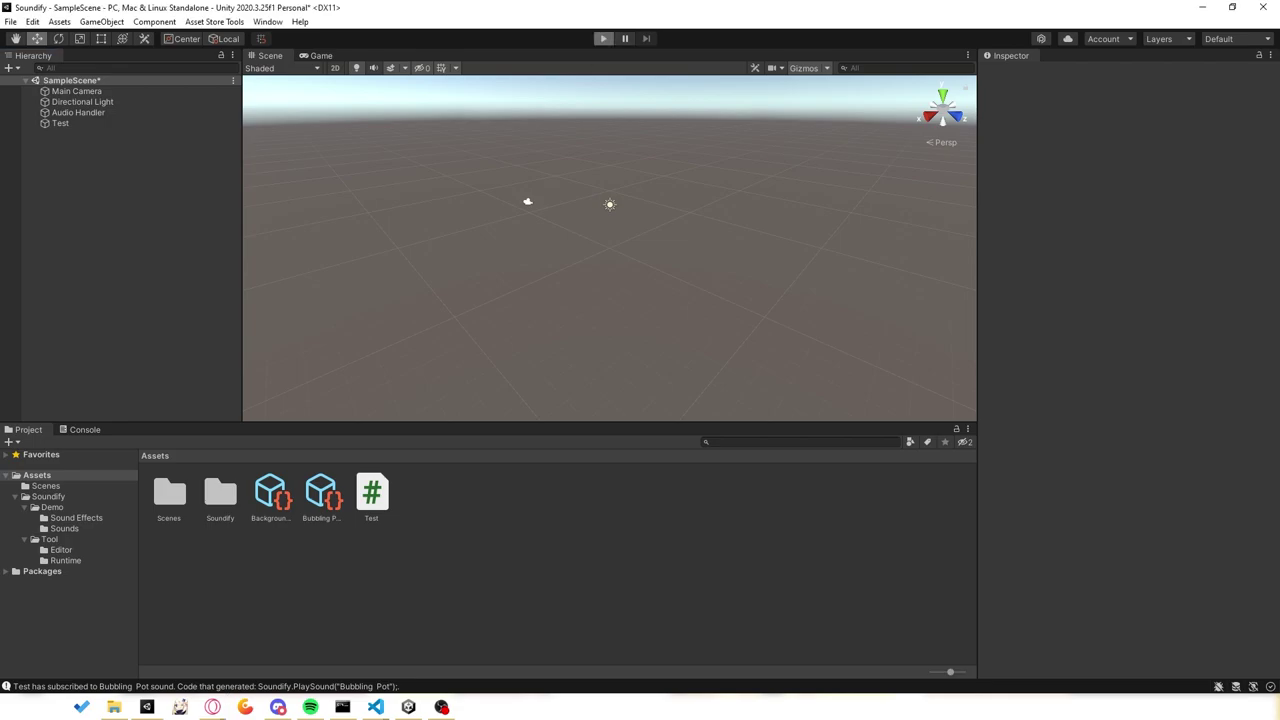
left_click(603, 38)
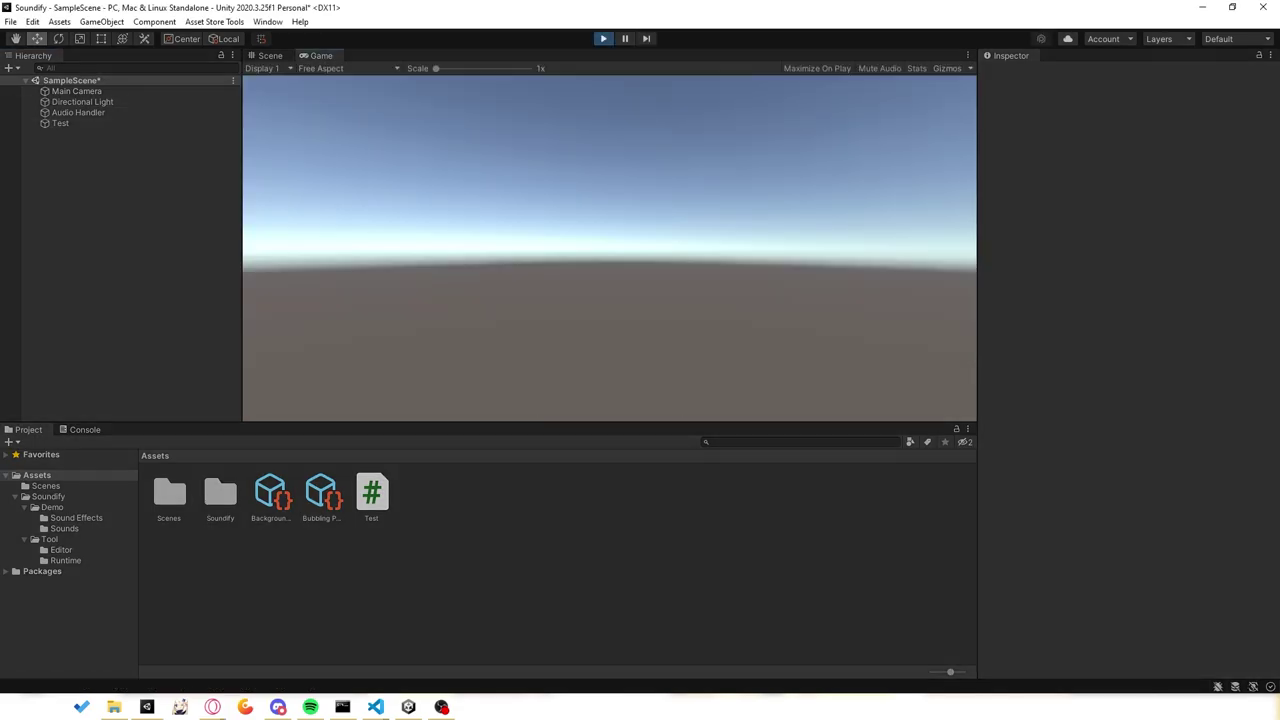
left_click(60, 123)
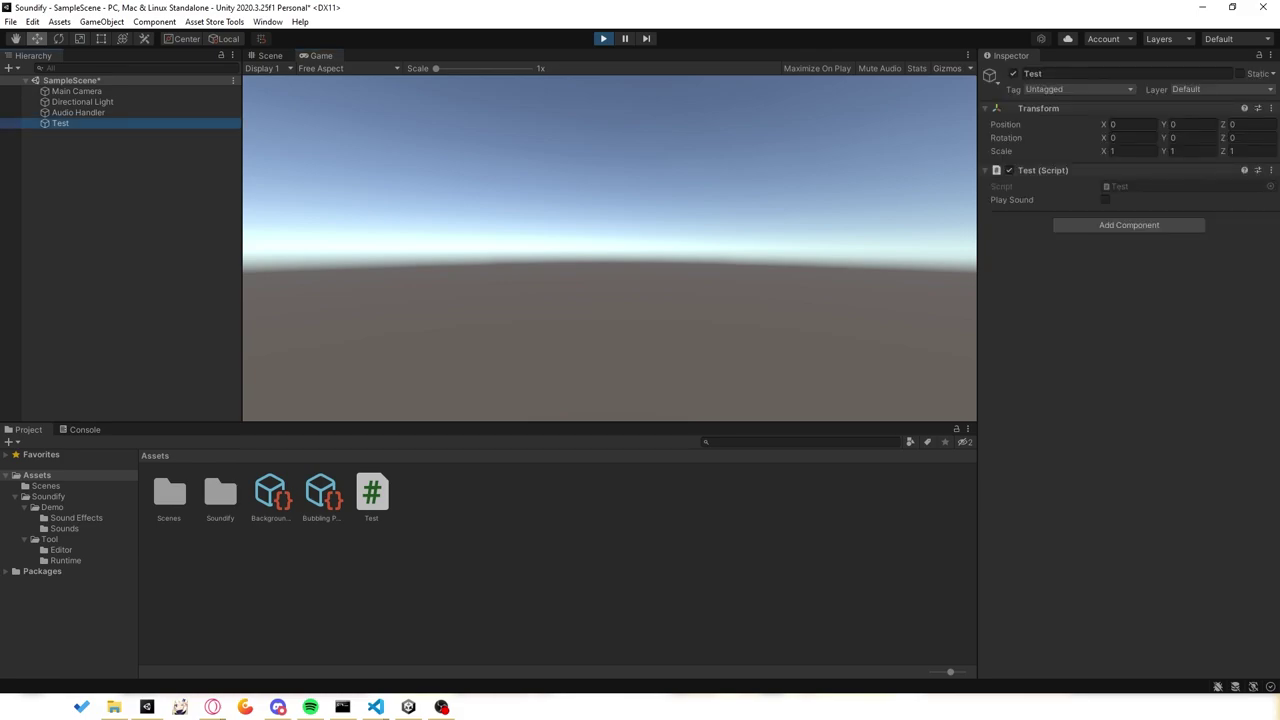
left_click(1012, 199)
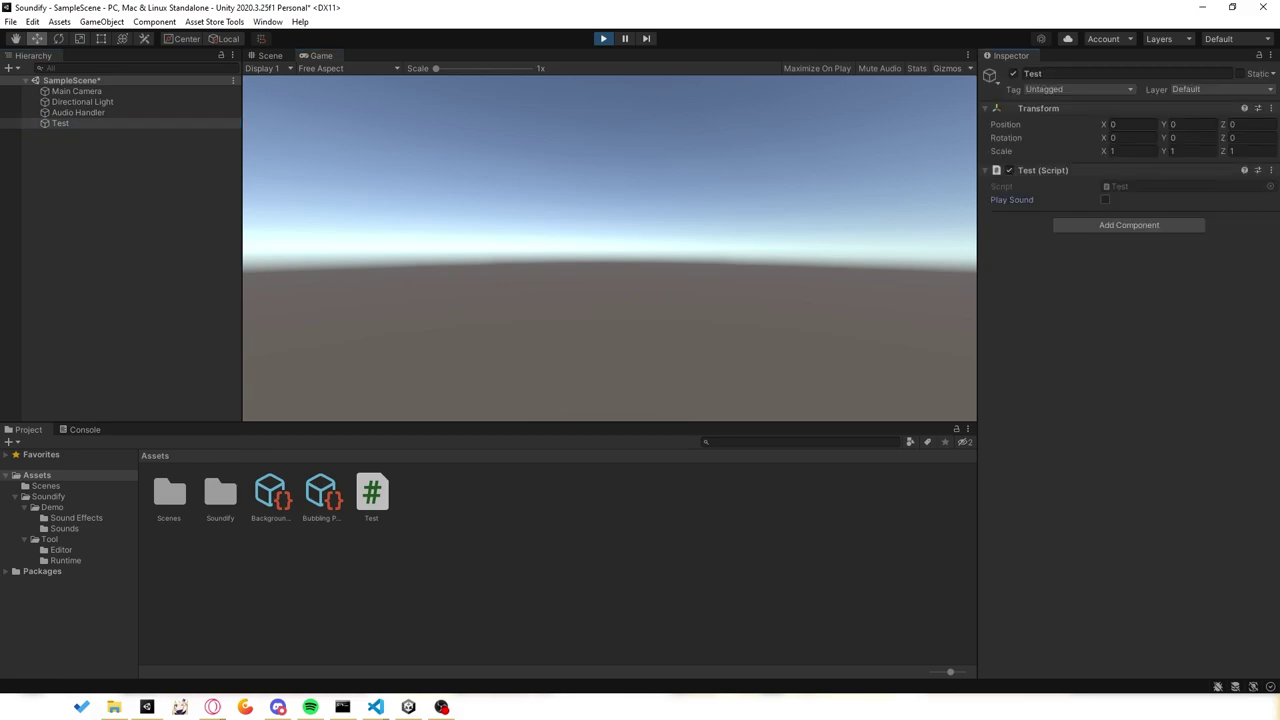